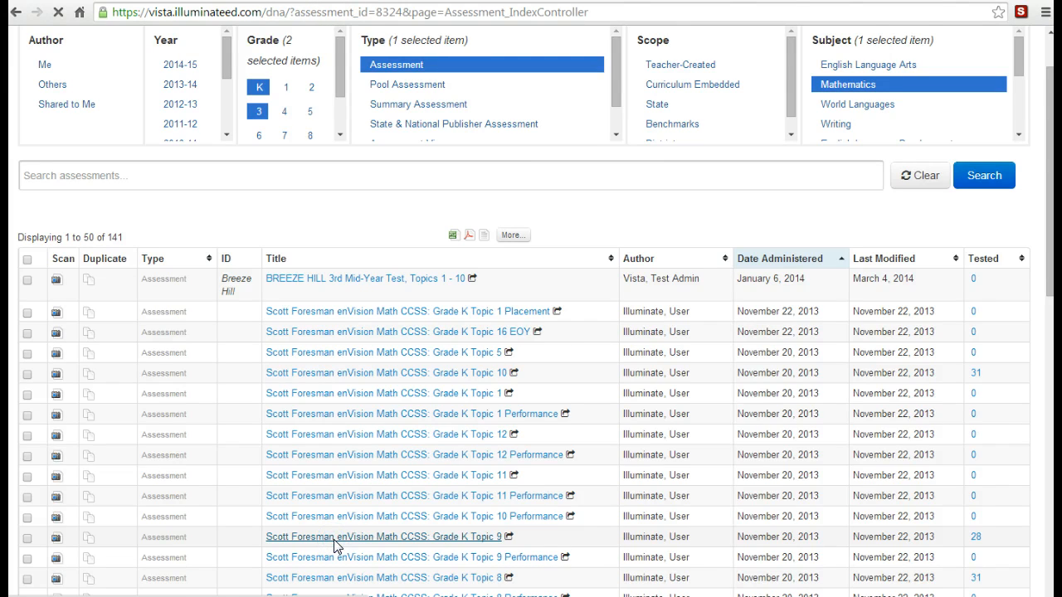
Step: Build a custom report titled Topic 9 from the Grade K Topic 9 assessment, leaving out the Mastered column
scroll(334, 546, "down", 3)
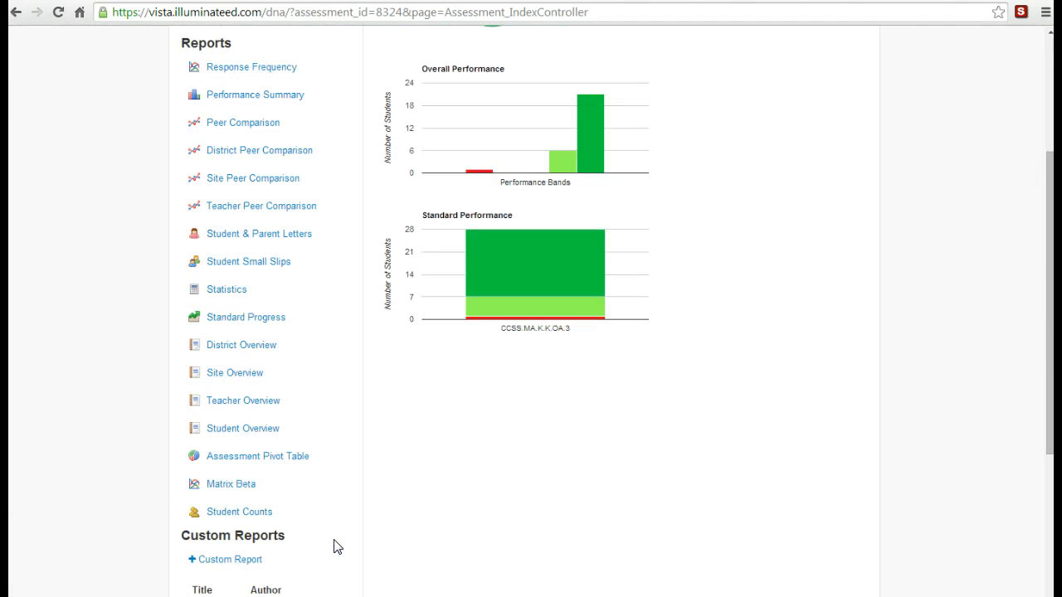
left_click(213, 561)
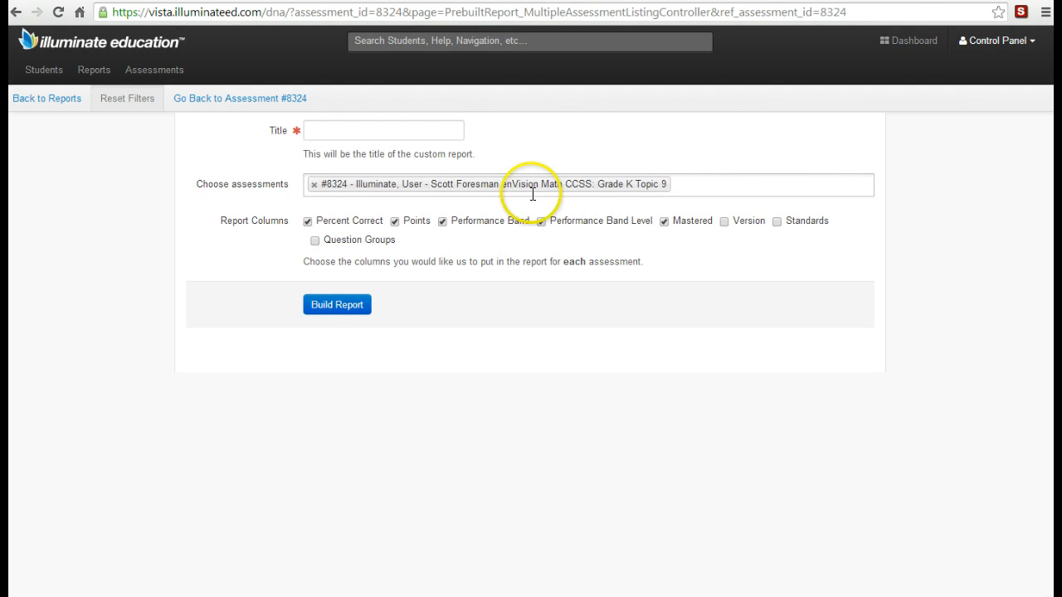
left_click(317, 130)
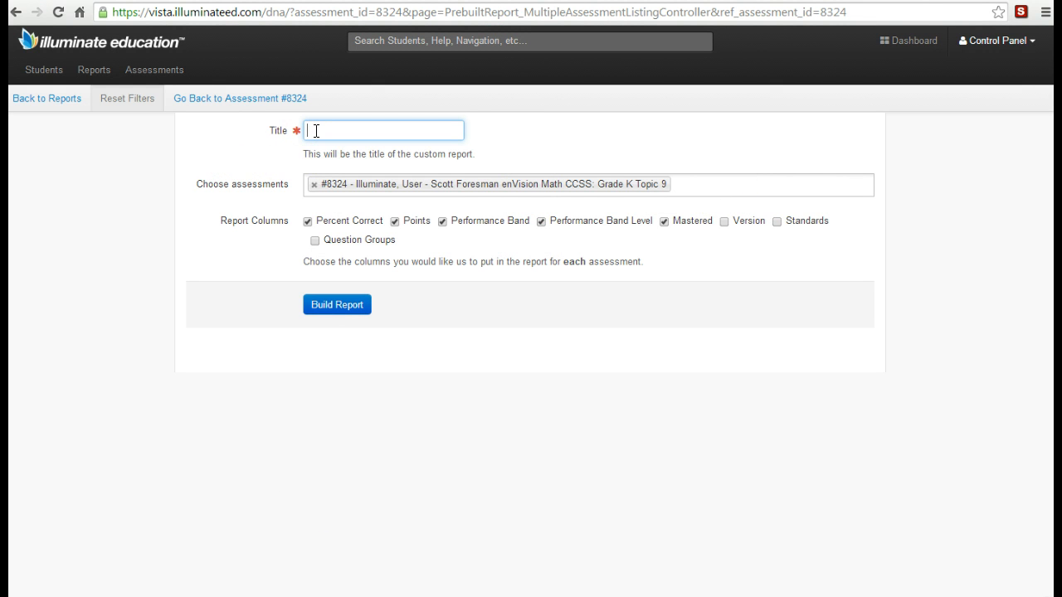
type("Topic")
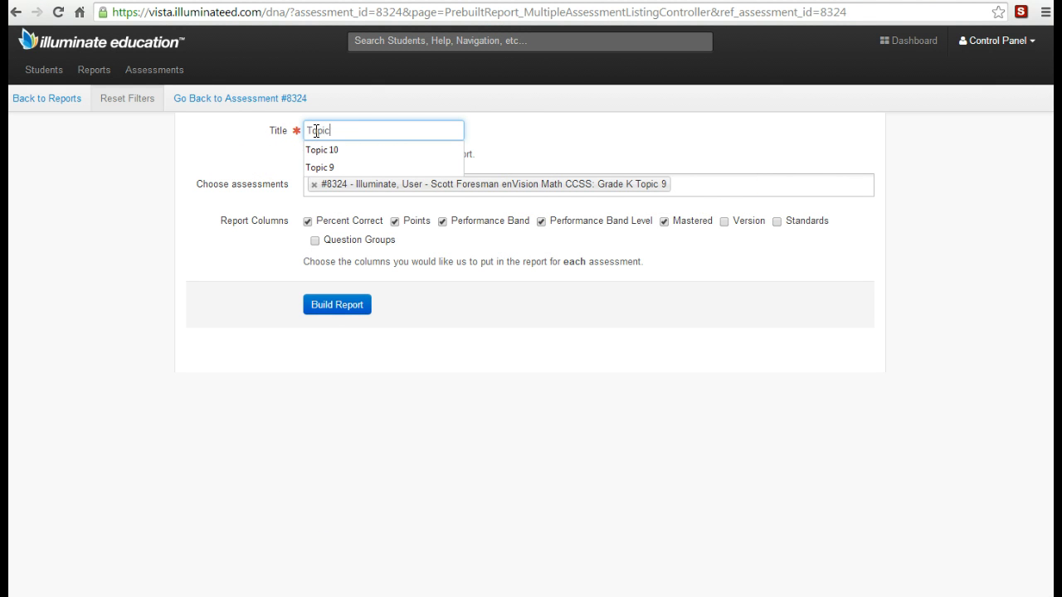
type(" 9")
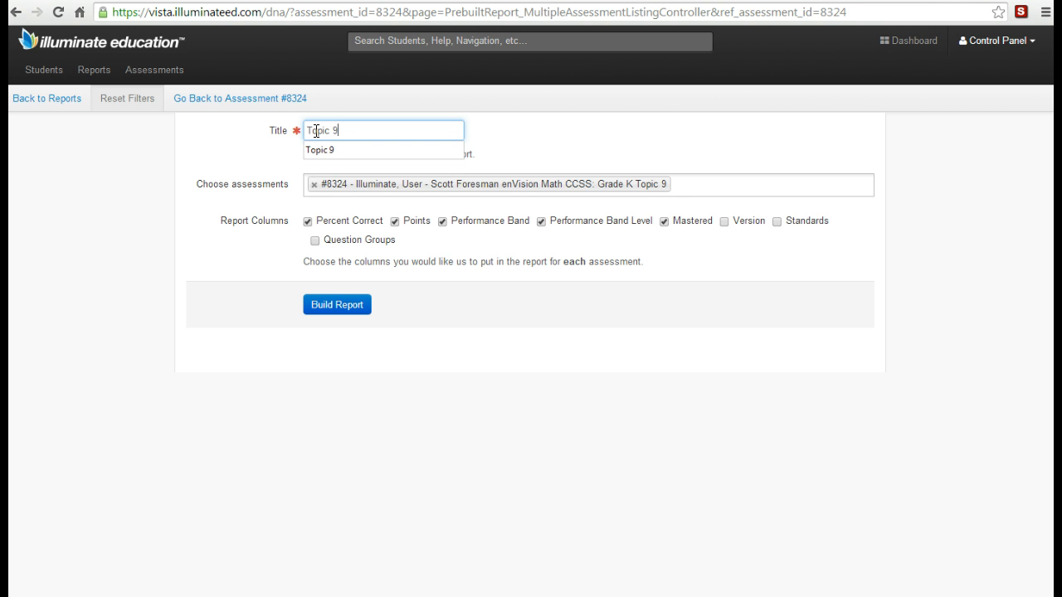
left_click(669, 222)
left_click(337, 306)
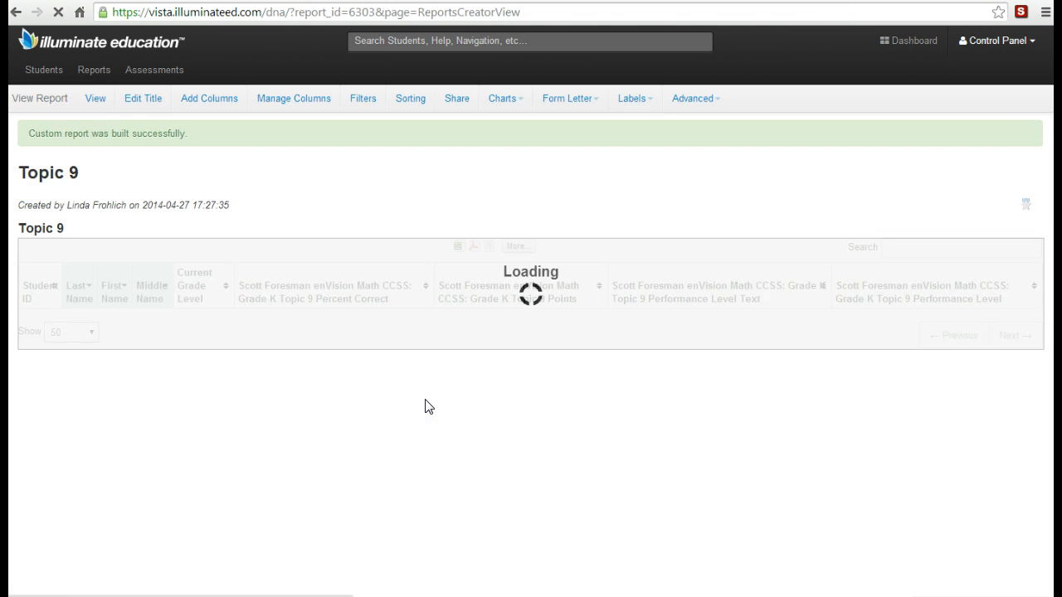
Step: Review the Topic 9 report, export it to Excel, and switch to the data workbook in Excel
scroll(425, 406, "down", 3)
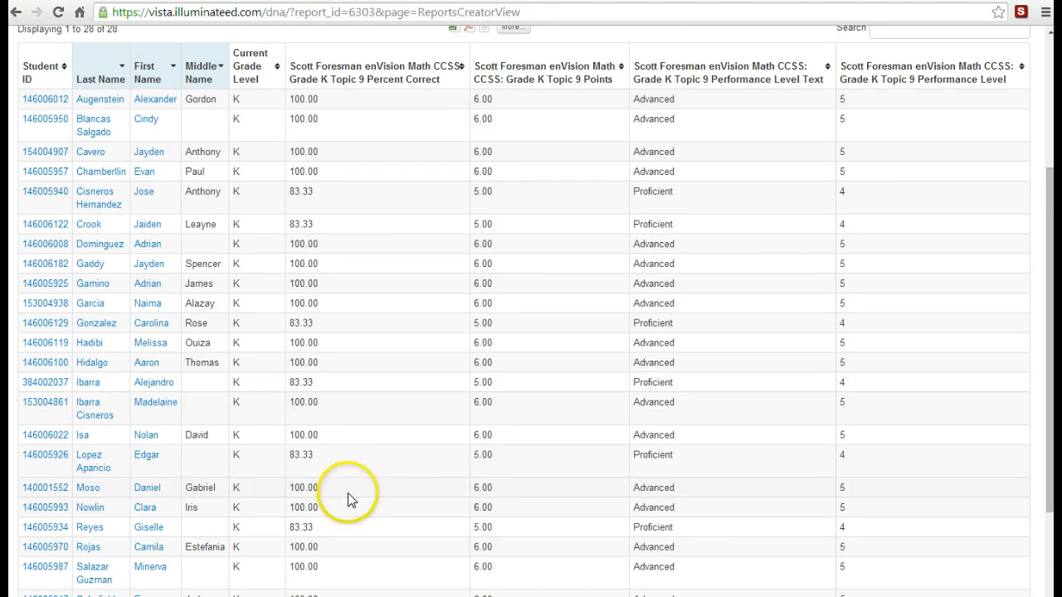
scroll(409, 544, "down", 1)
scroll(409, 543, "up", 4)
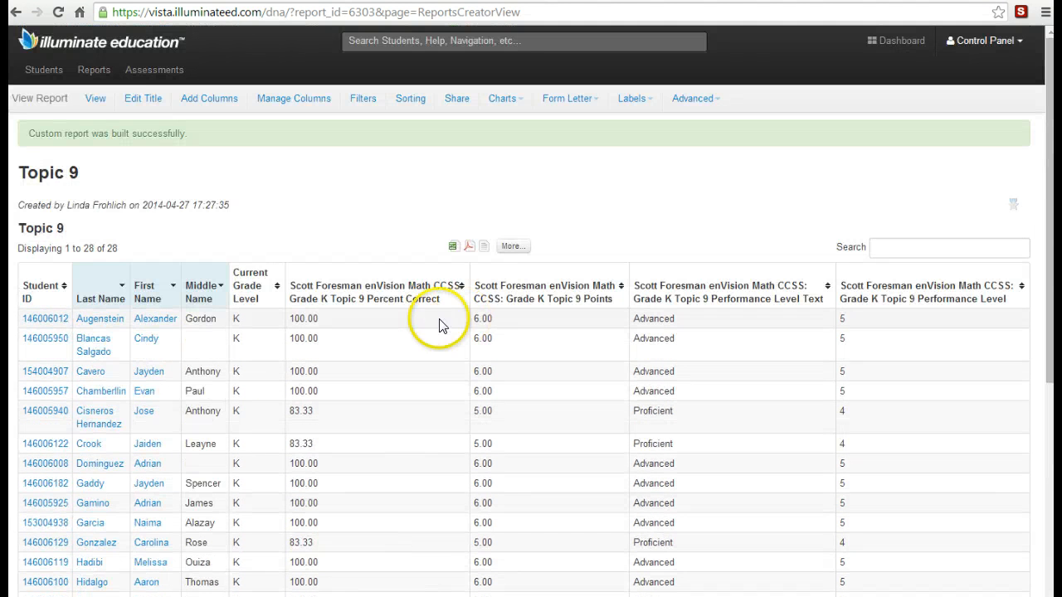
left_click(454, 247)
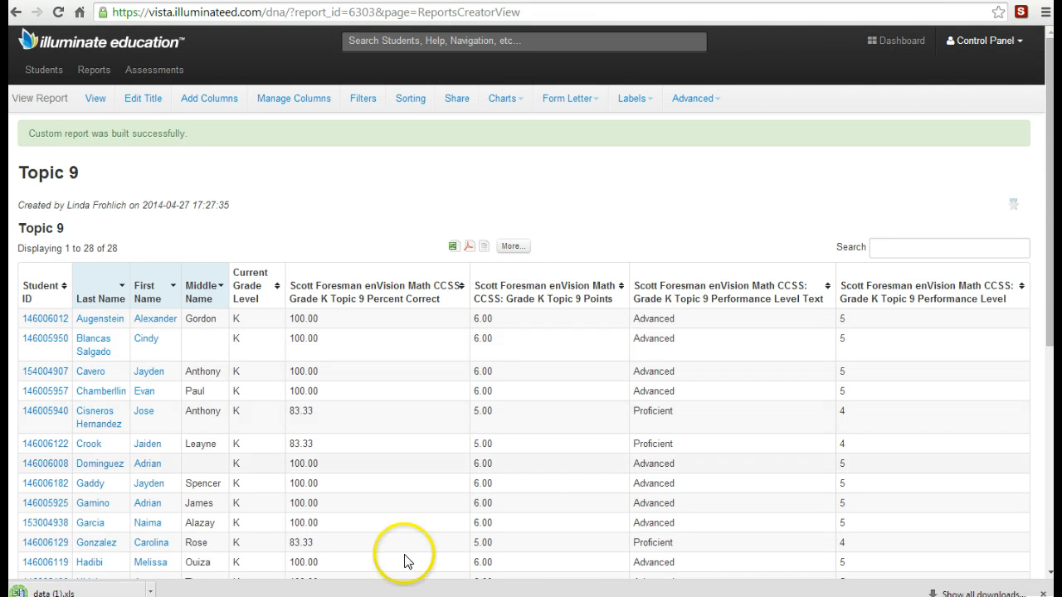
mouse_move(386, 596)
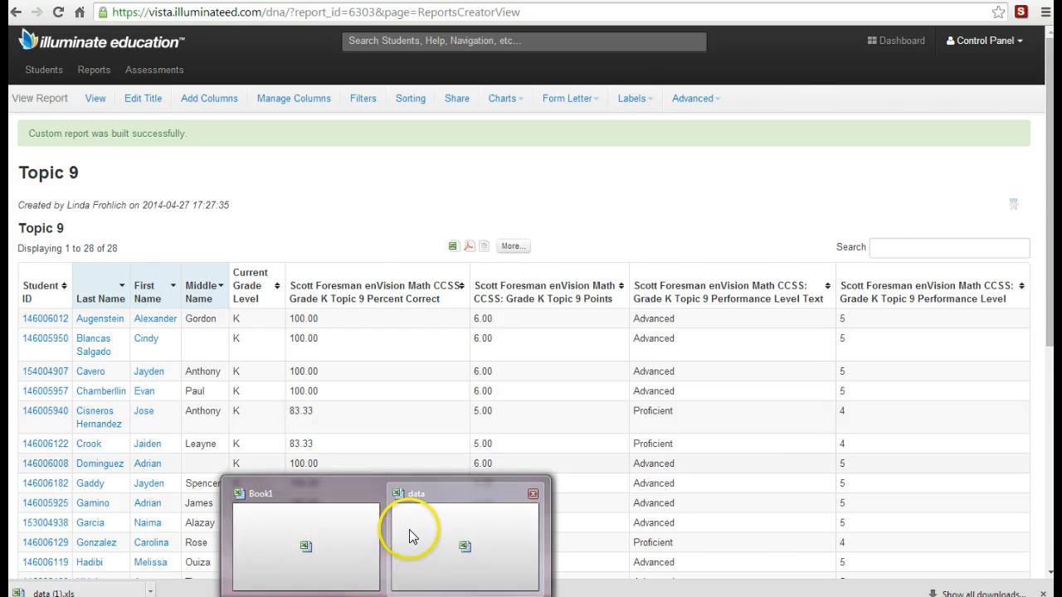
left_click(407, 534)
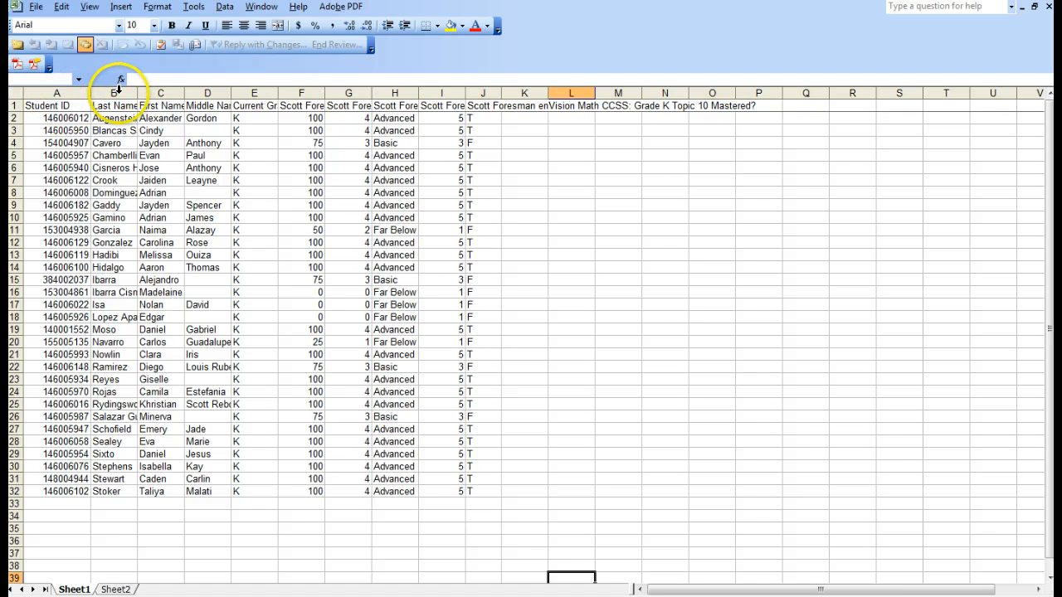
Step: Delete the Middle Name and Last Name columns from the data sheet
left_click(207, 93)
right_click(206, 93)
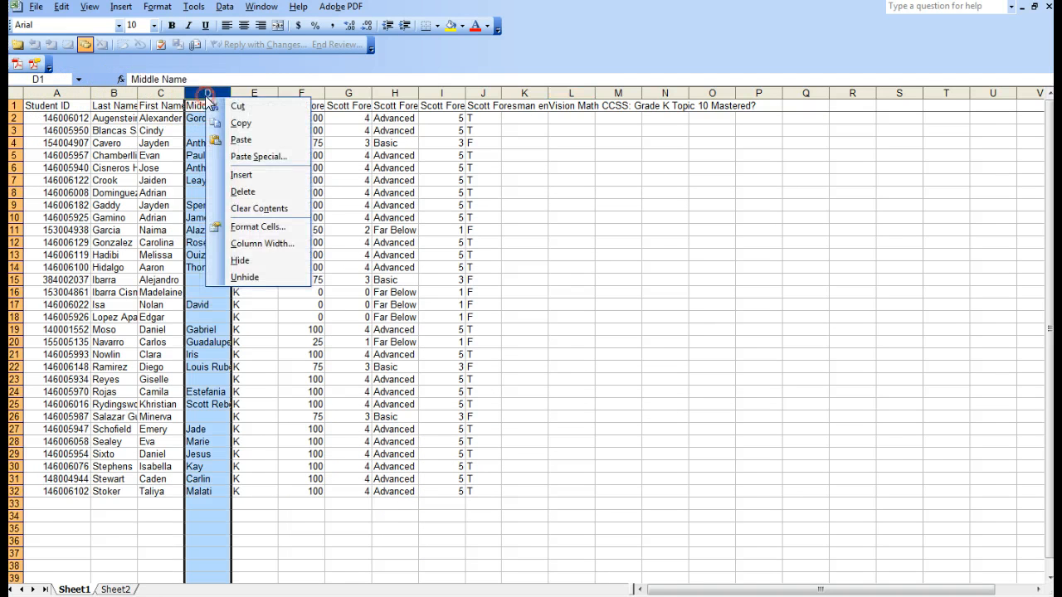
left_click(243, 192)
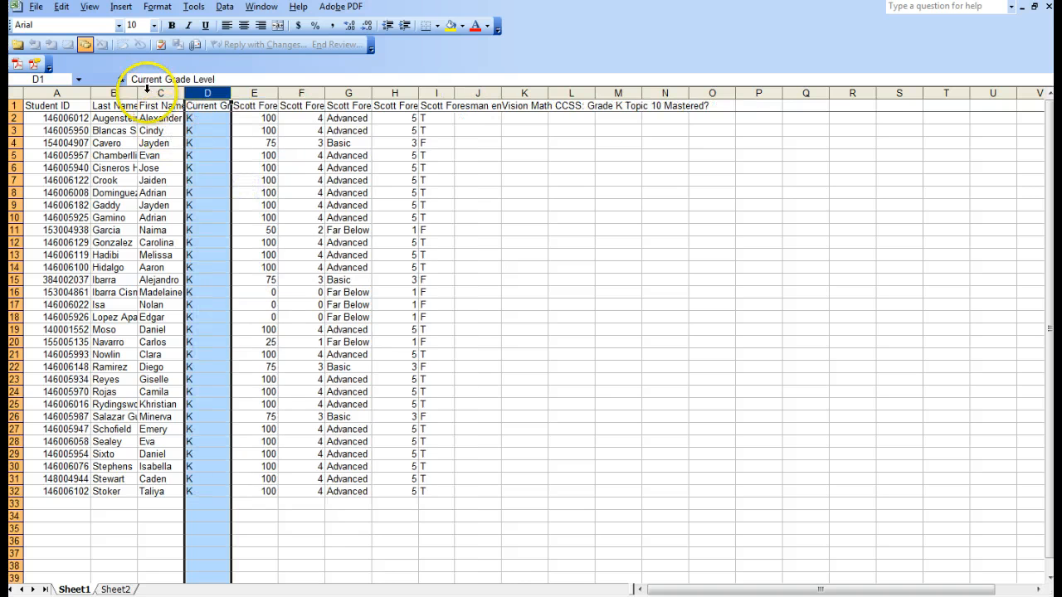
left_click(119, 91)
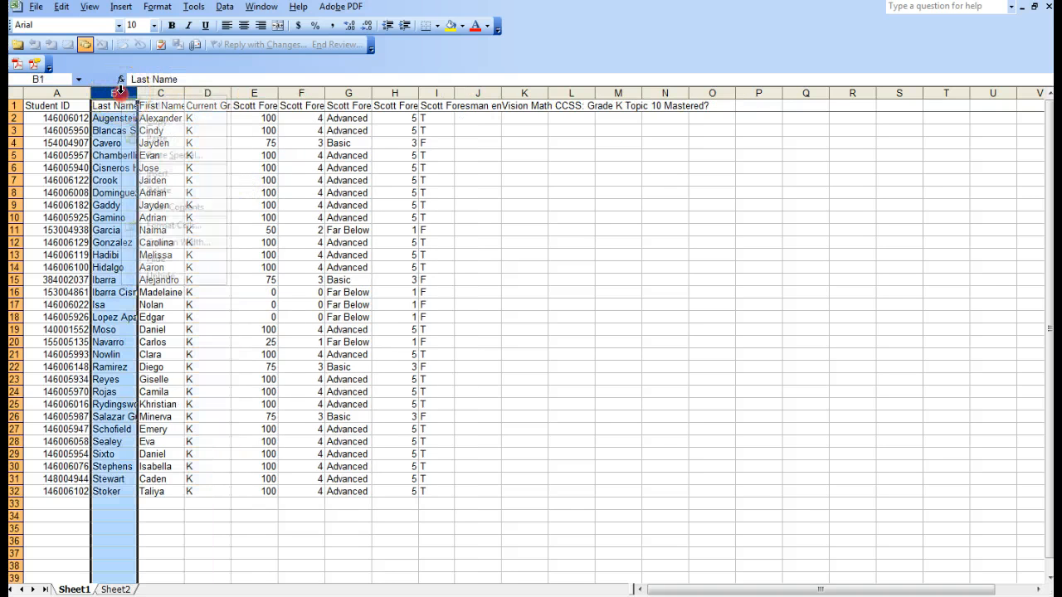
right_click(122, 96)
left_click(167, 196)
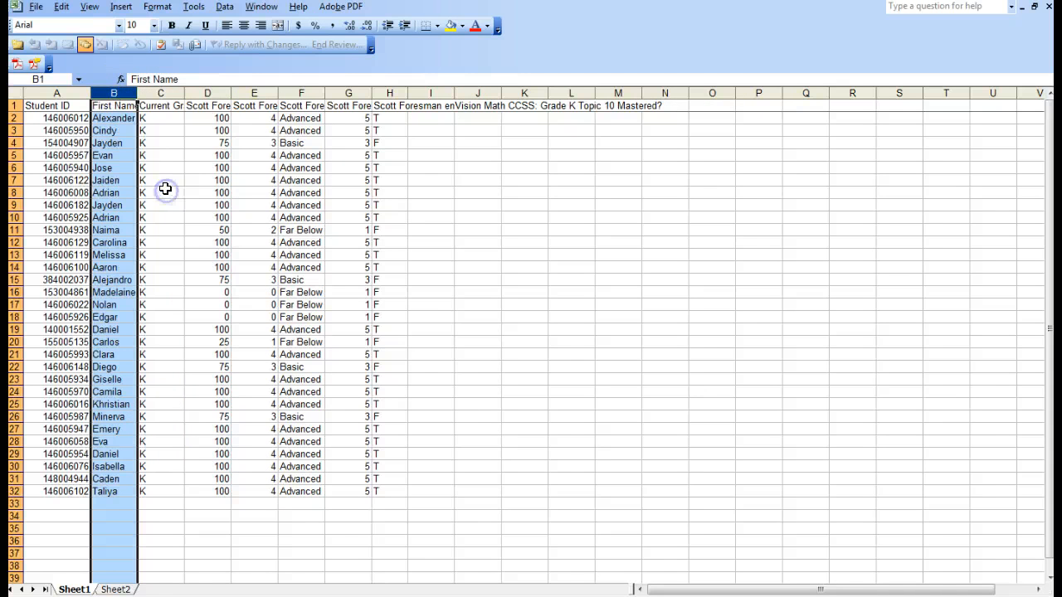
Step: Widen the First Name and Student ID columns
left_click_drag(137, 93, 168, 94)
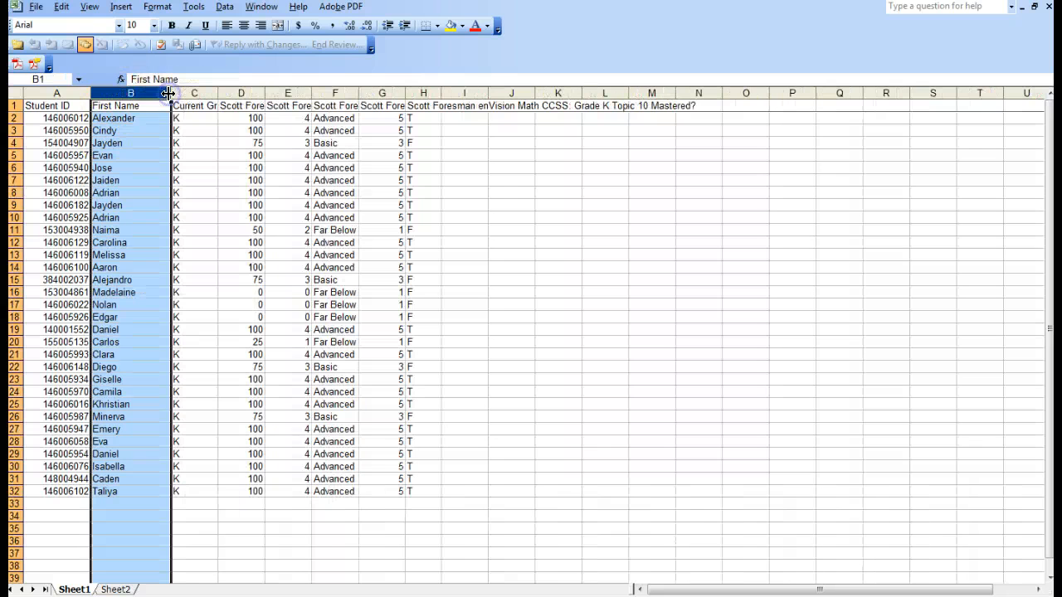
left_click(167, 93)
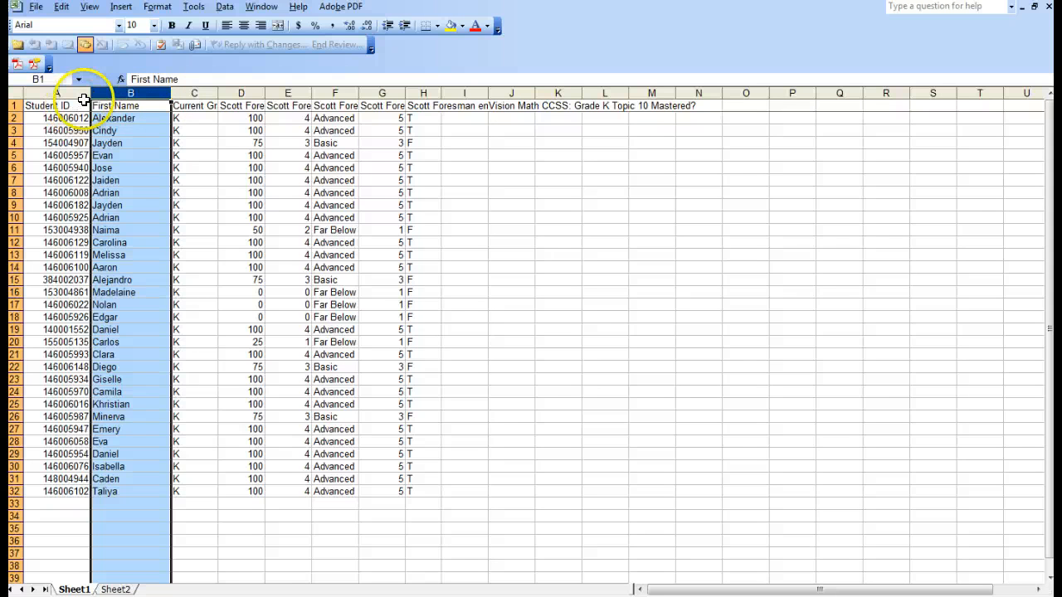
left_click_drag(89, 94, 106, 98)
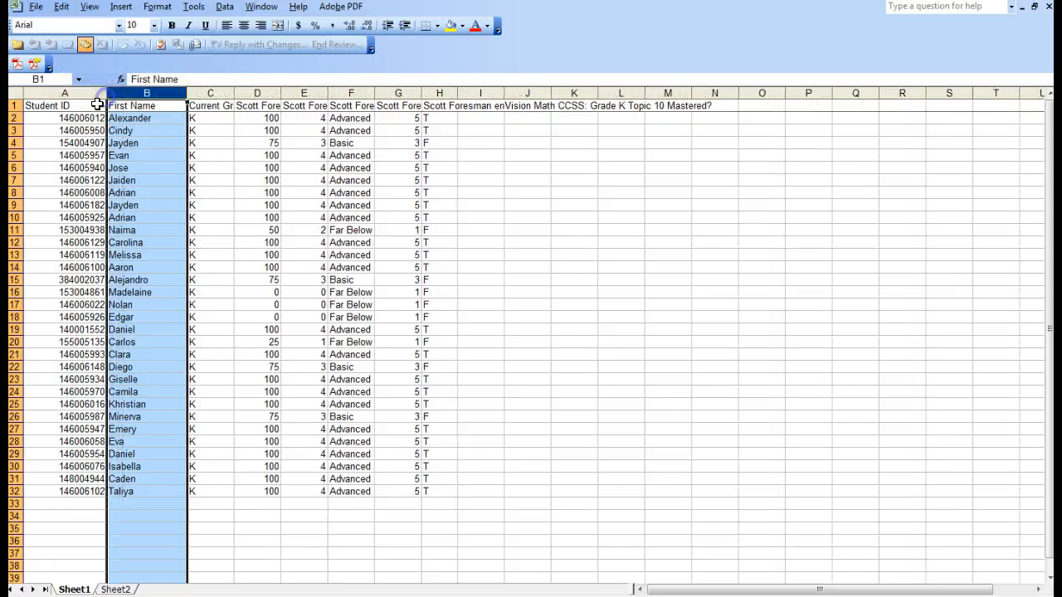
Step: Delete the Current Grade Level and Topic 10 Mastered columns, and make header row 1 taller
left_click(210, 93)
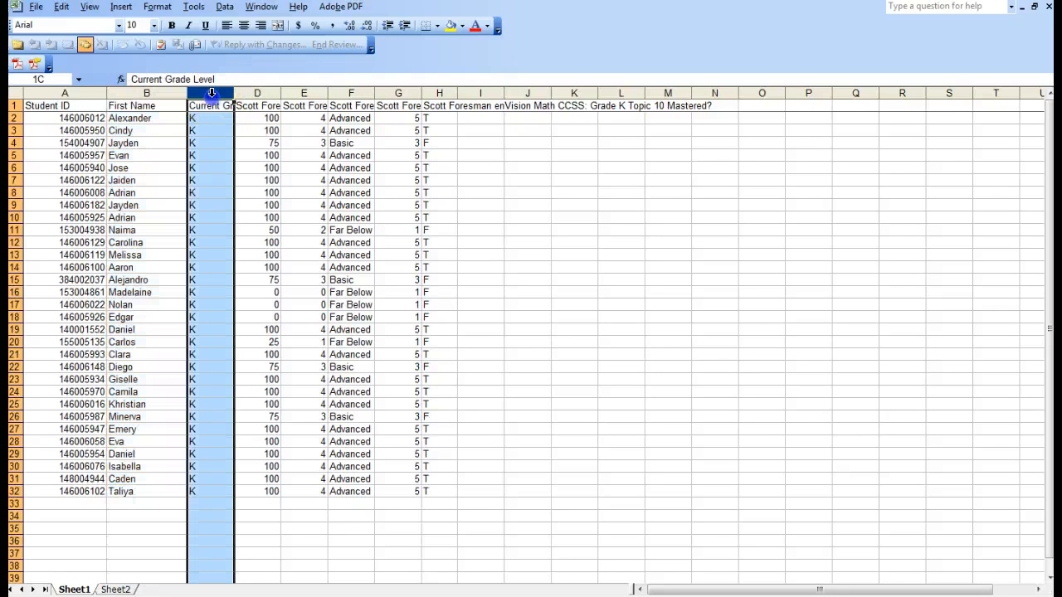
right_click(211, 93)
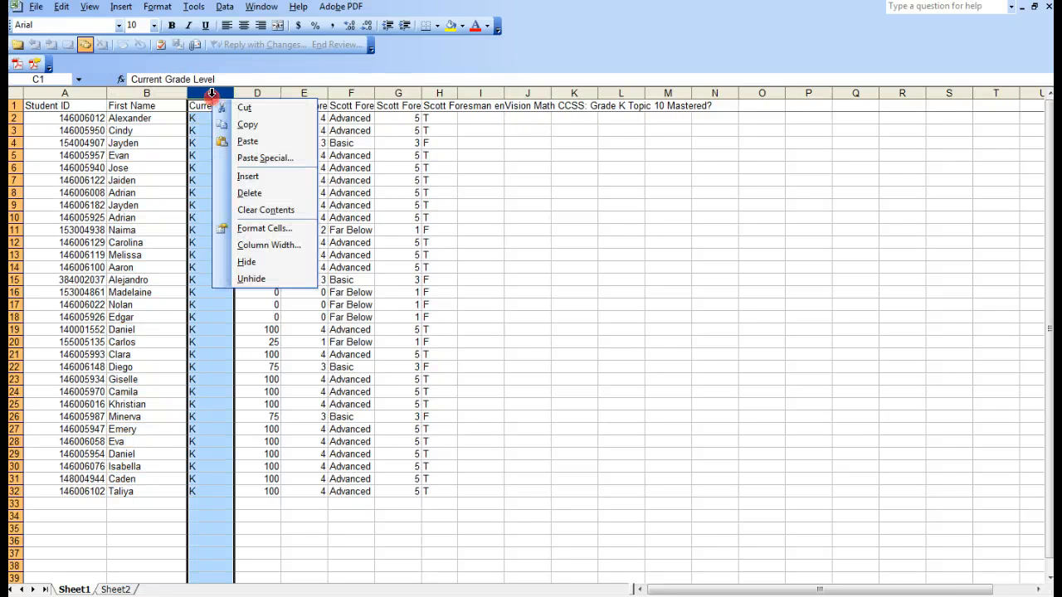
left_click(239, 187)
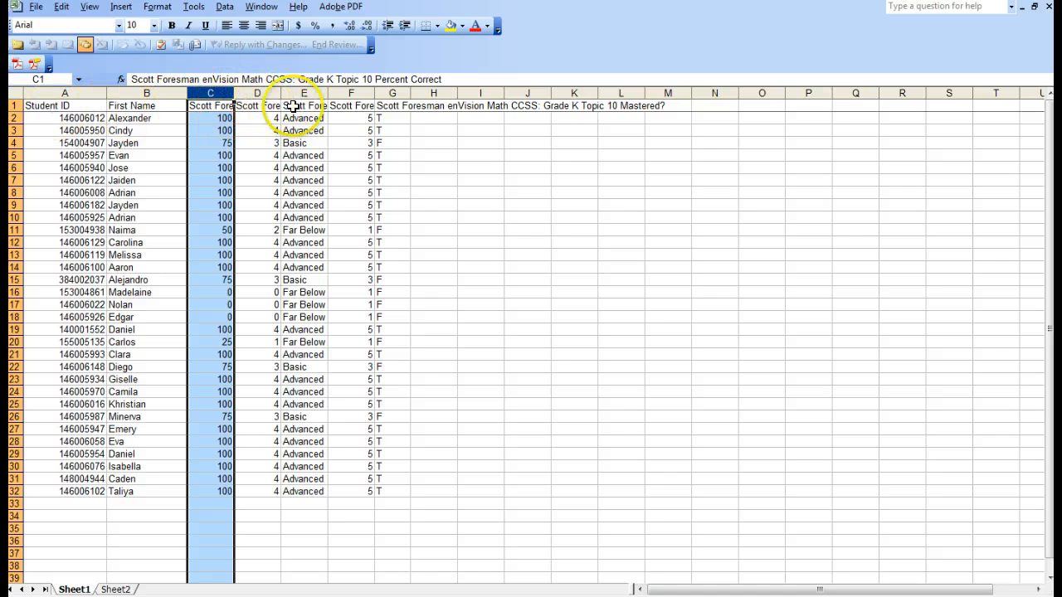
right_click(388, 92)
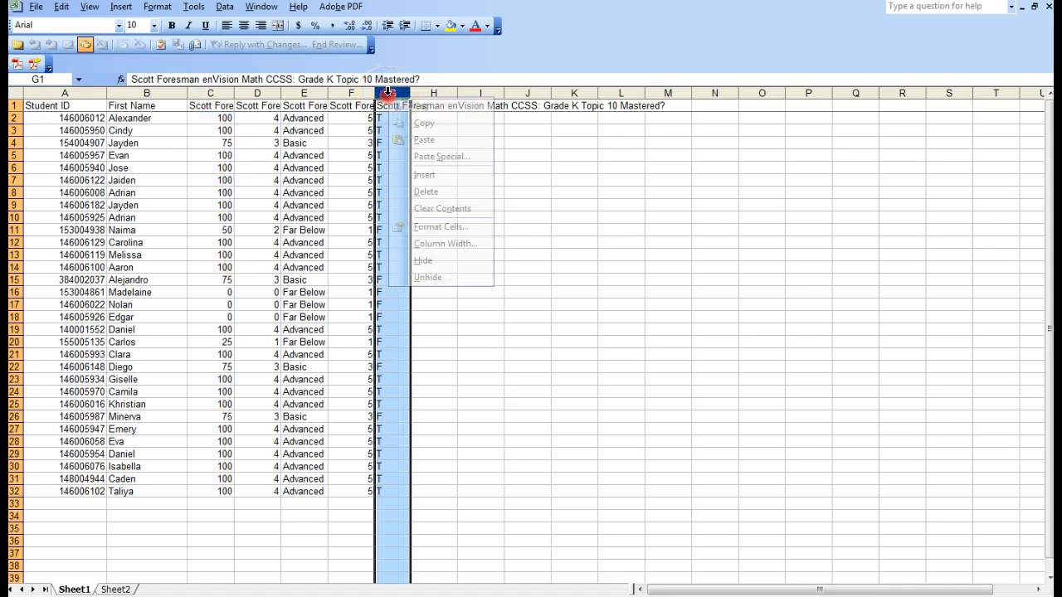
left_click(423, 192)
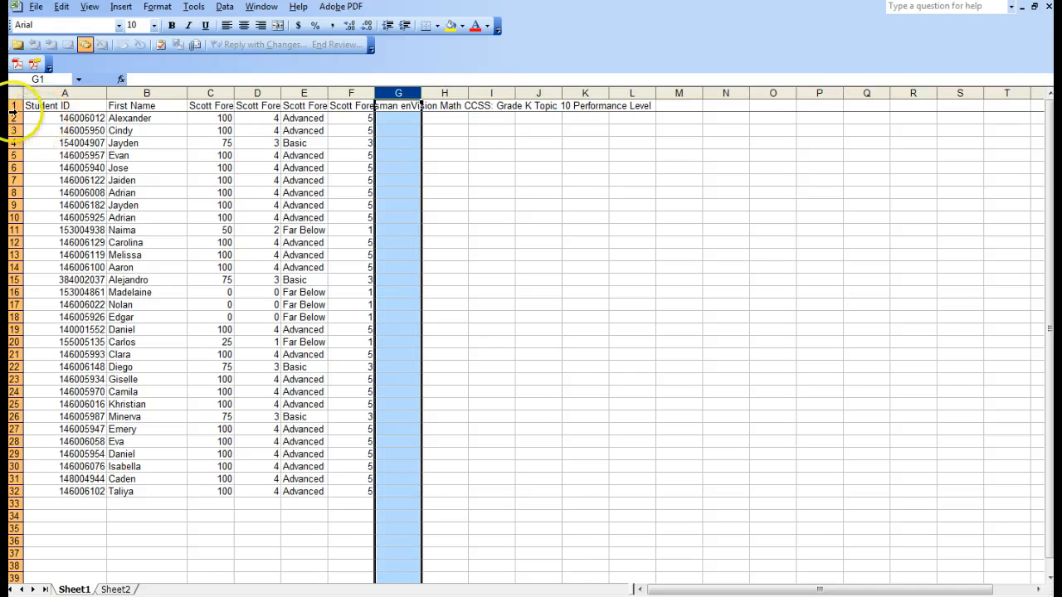
left_click_drag(18, 111, 19, 132)
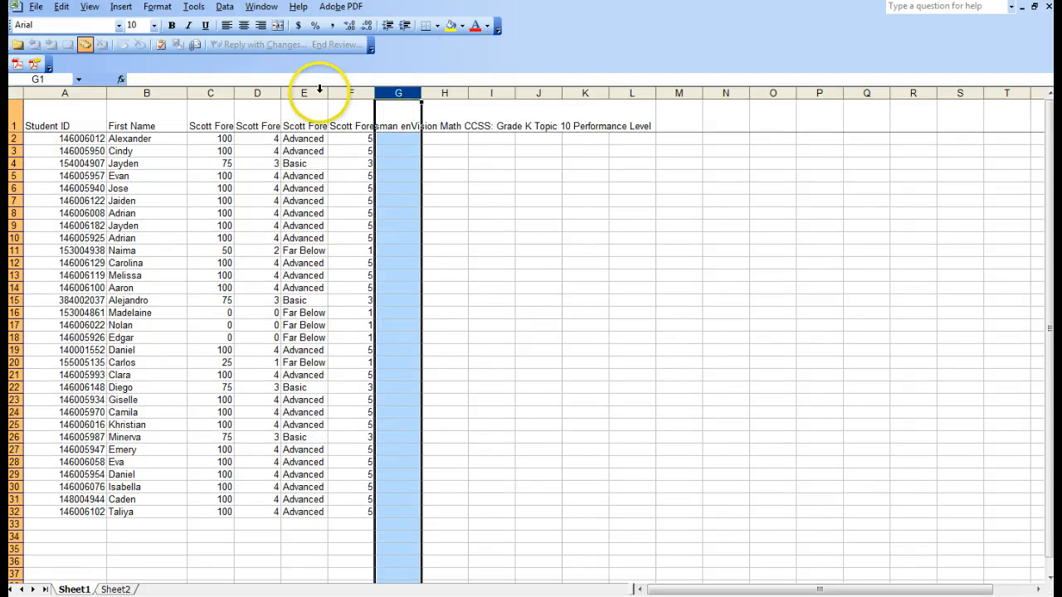
left_click_drag(257, 116, 340, 121)
right_click(348, 123)
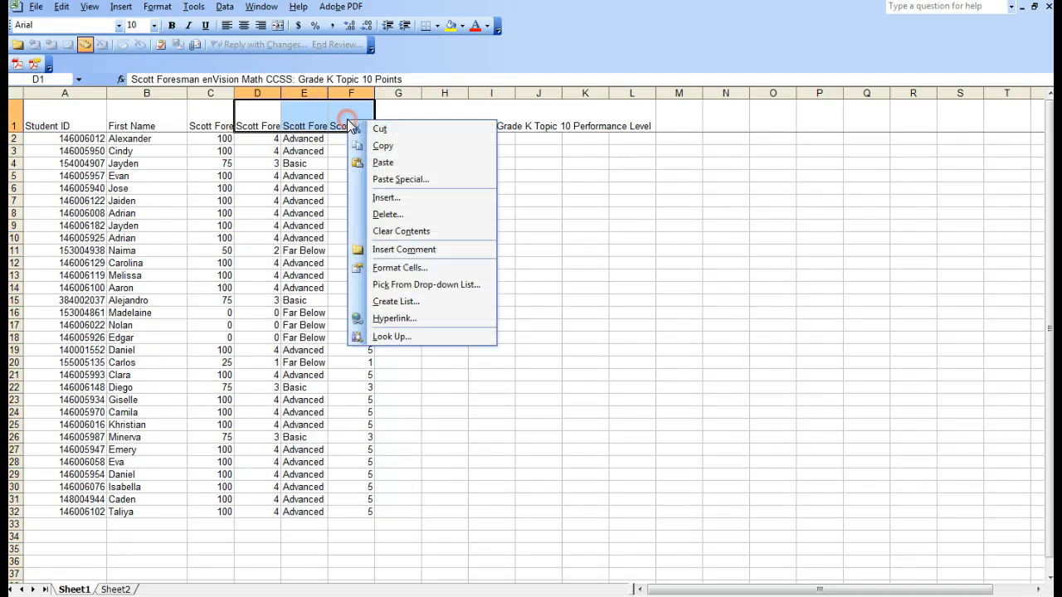
left_click(277, 121)
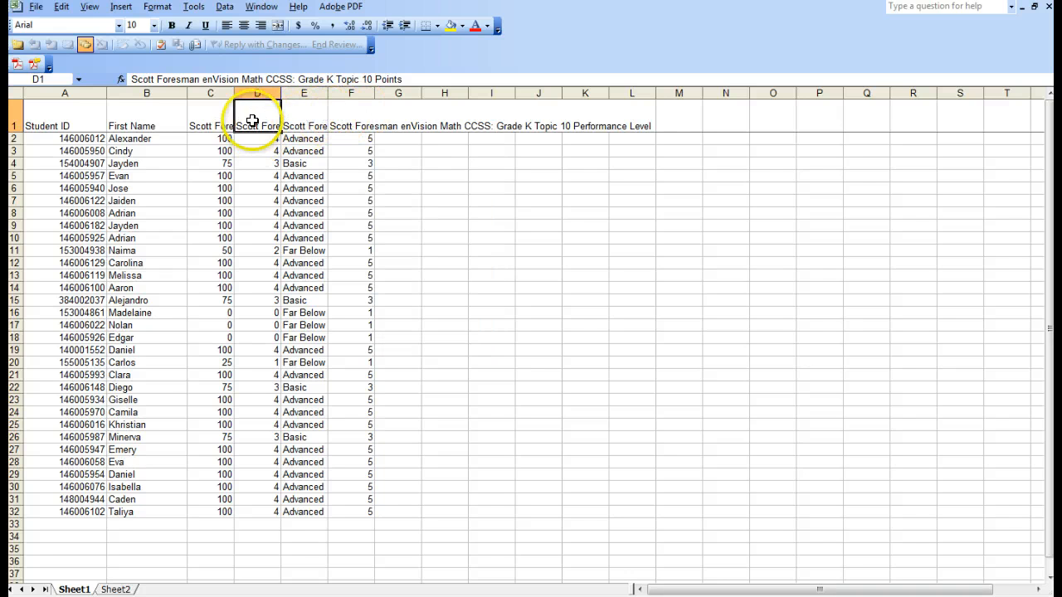
Step: Turn on text wrapping for the Points, Performance Level Text and Performance Level headings in D1:F1
left_click_drag(265, 113, 359, 113)
right_click(359, 113)
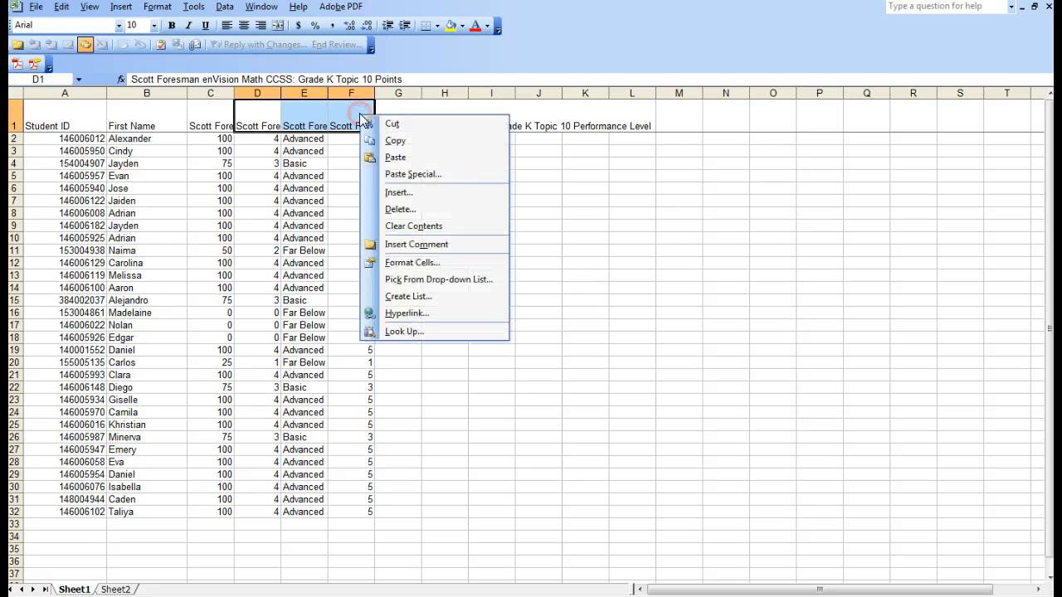
left_click(396, 263)
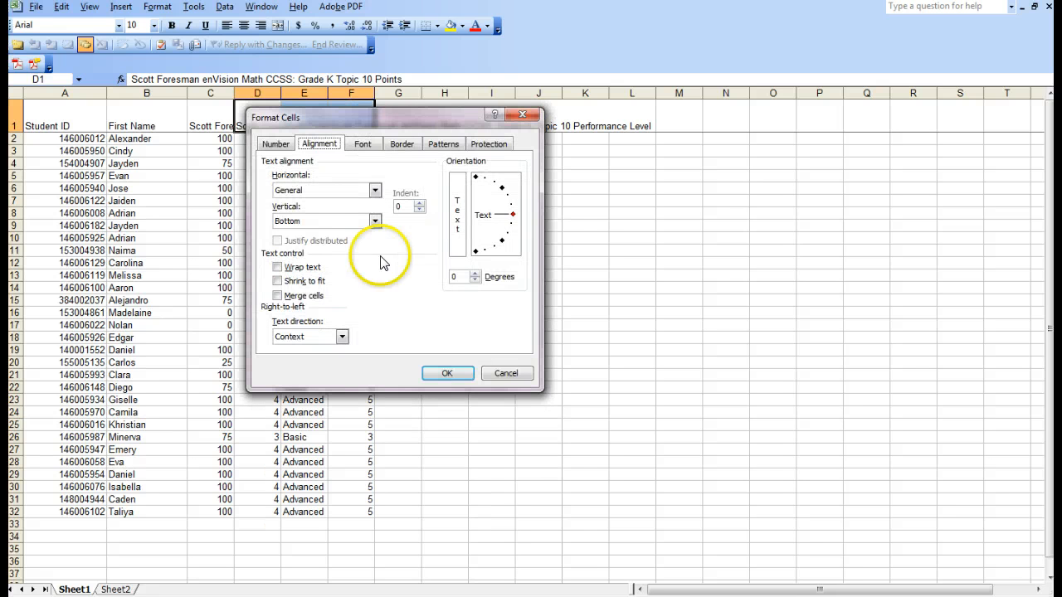
left_click(304, 268)
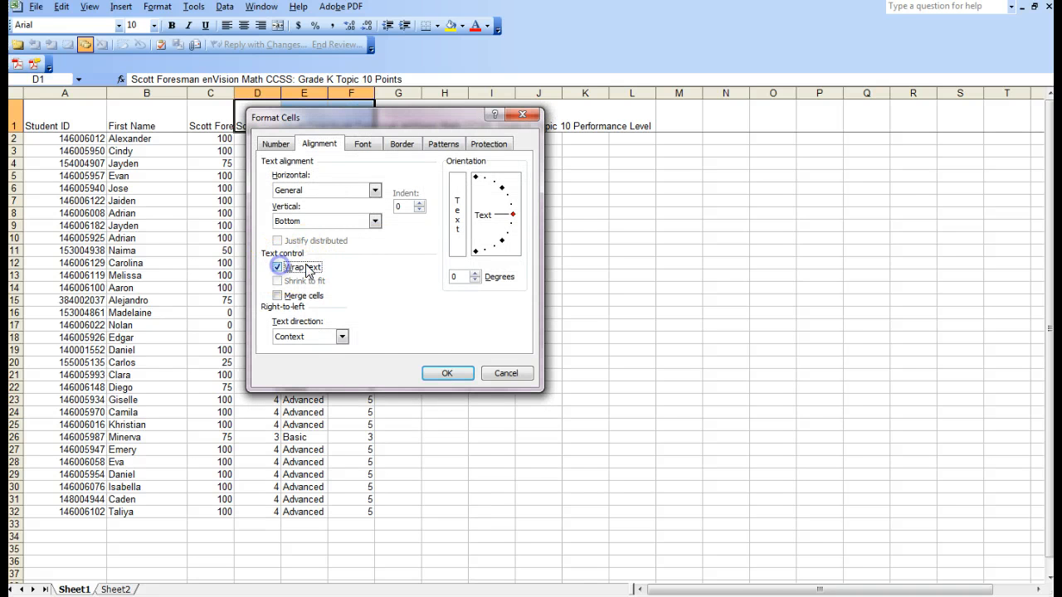
left_click(447, 375)
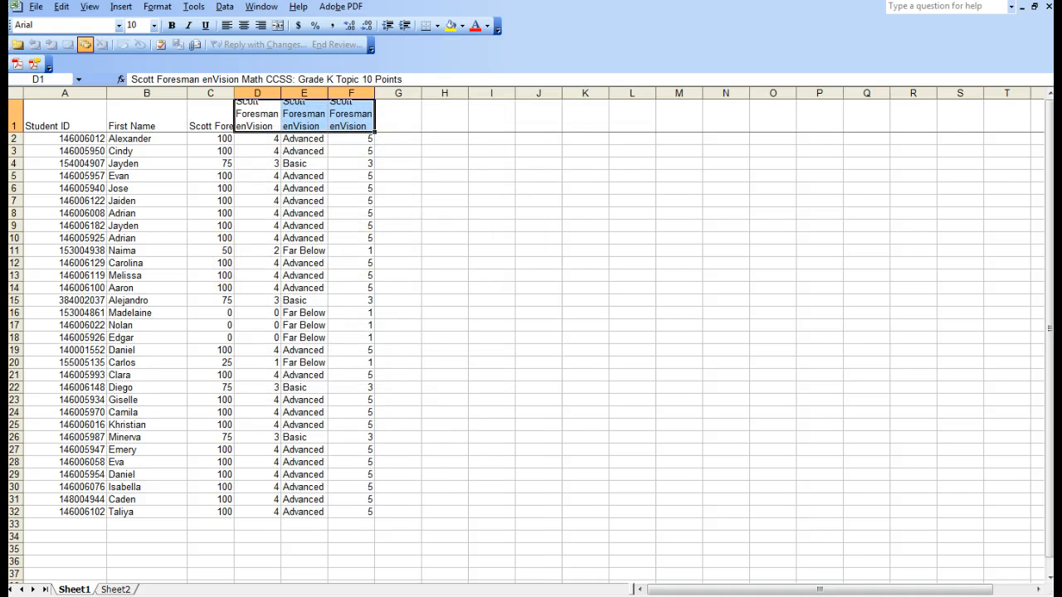
Step: Widen columns D, E and F and increase the height of row 1 to fit the wrapped headings
left_click_drag(17, 131, 16, 143)
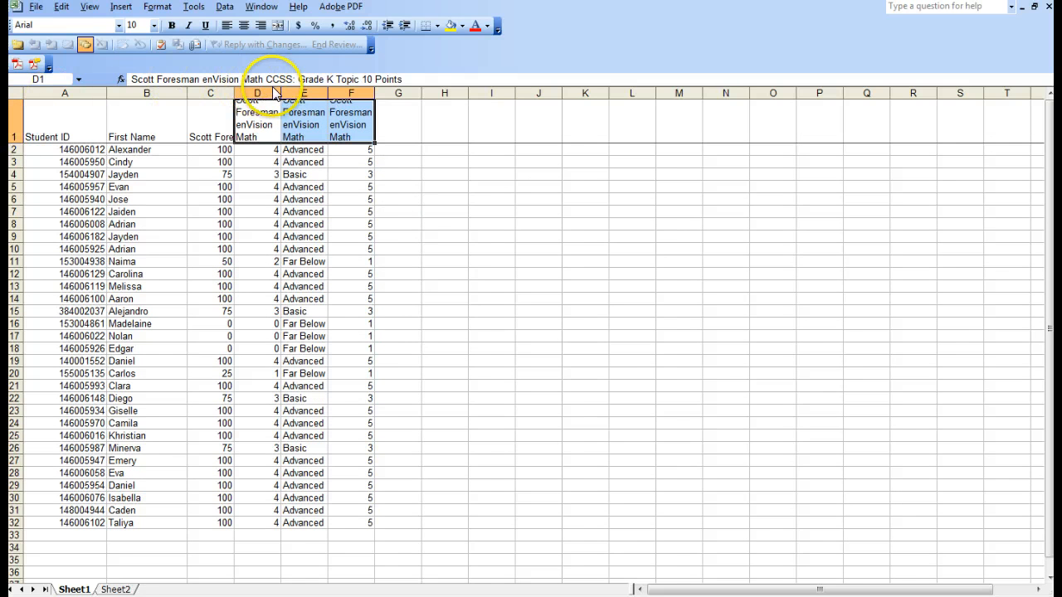
left_click_drag(280, 93, 447, 93)
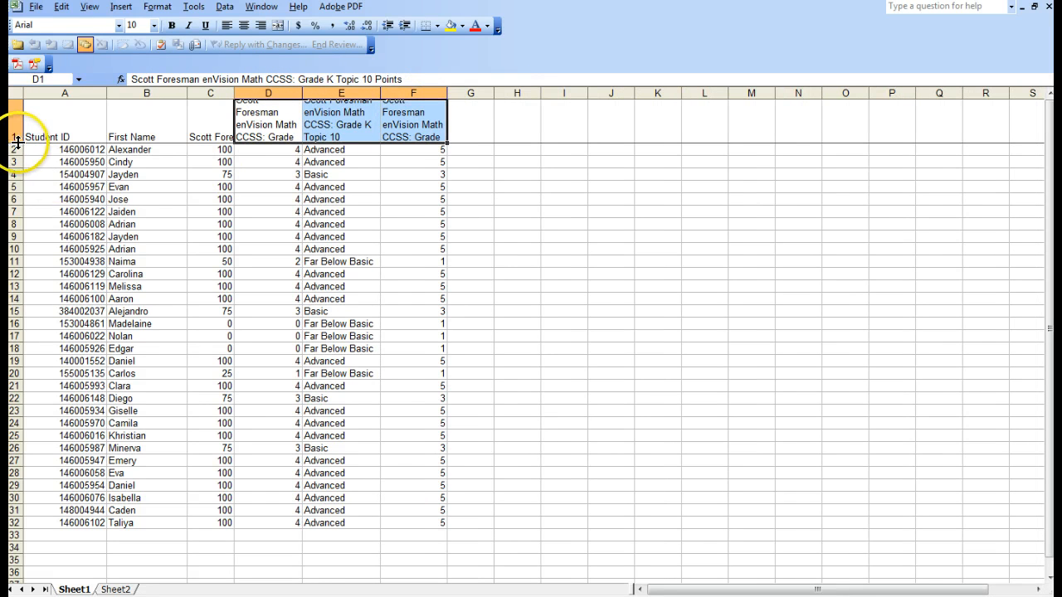
left_click_drag(18, 142, 9, 166)
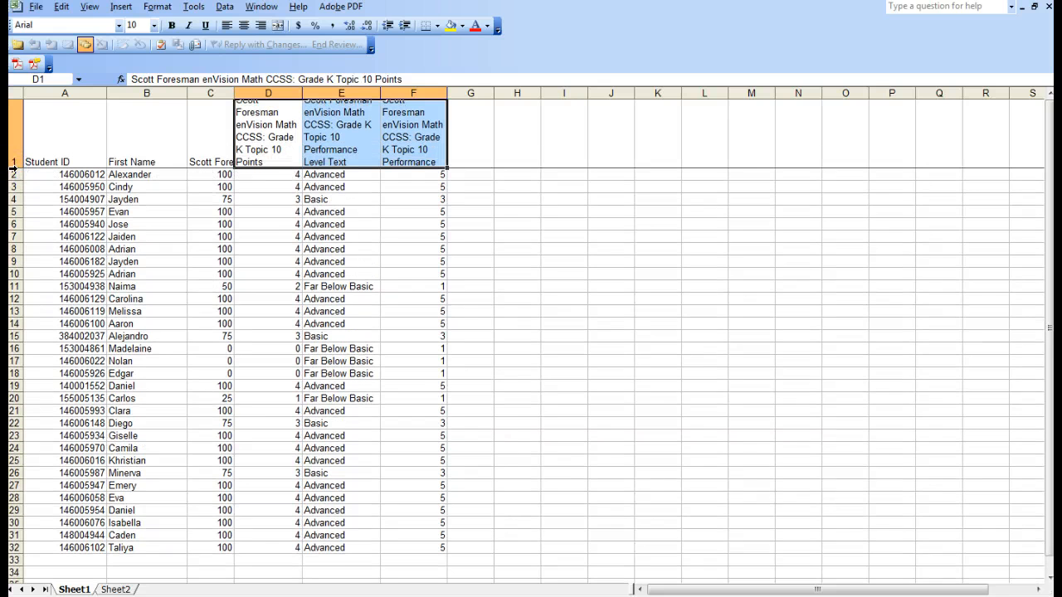
left_click(13, 172)
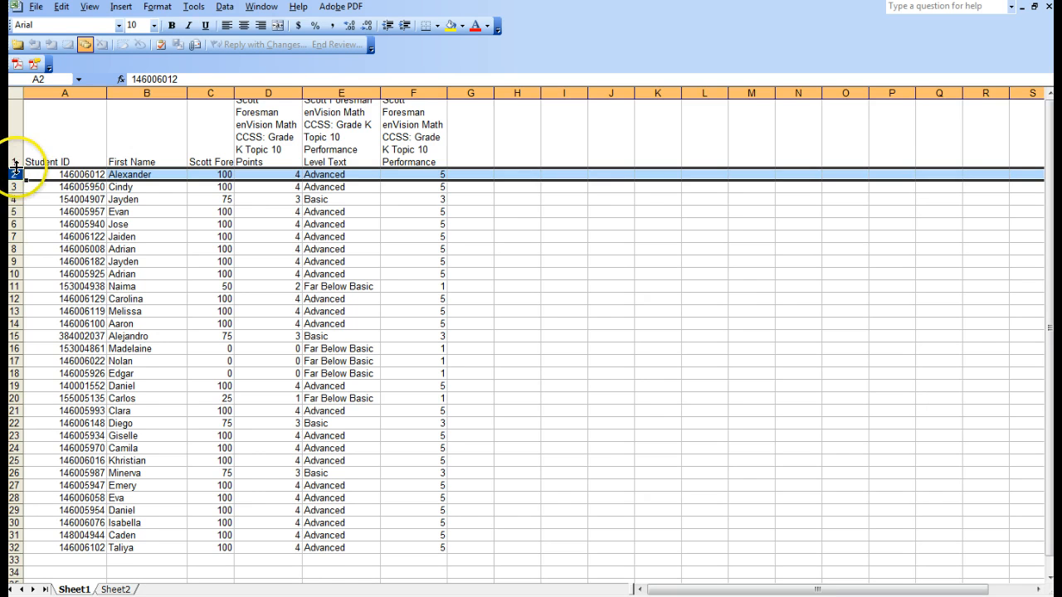
left_click_drag(15, 171, 17, 181)
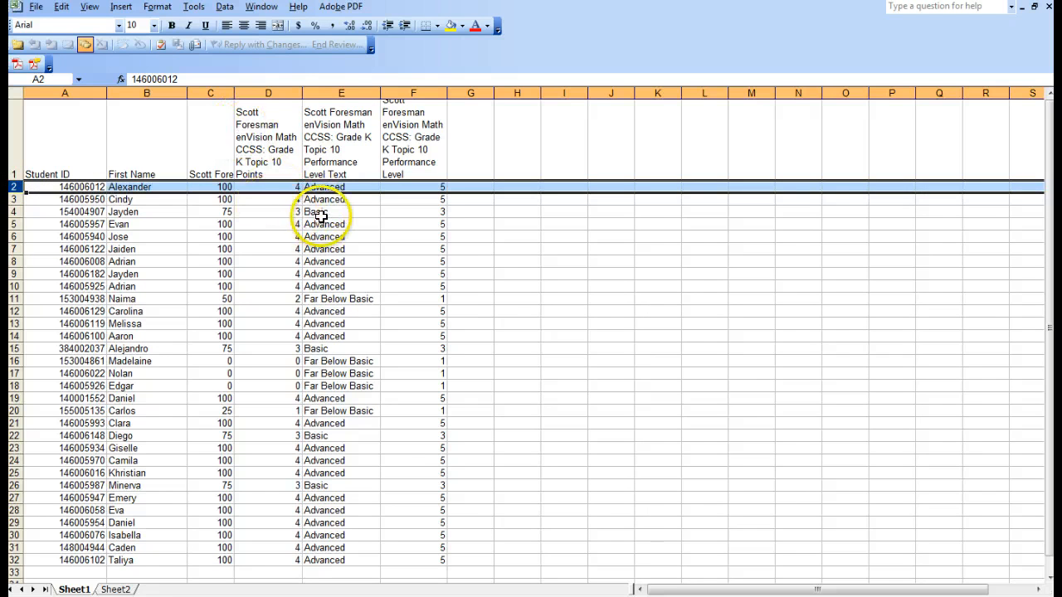
Step: Center the contents of the Topic 10 Points column D and the Performance Level column F
left_click(263, 128)
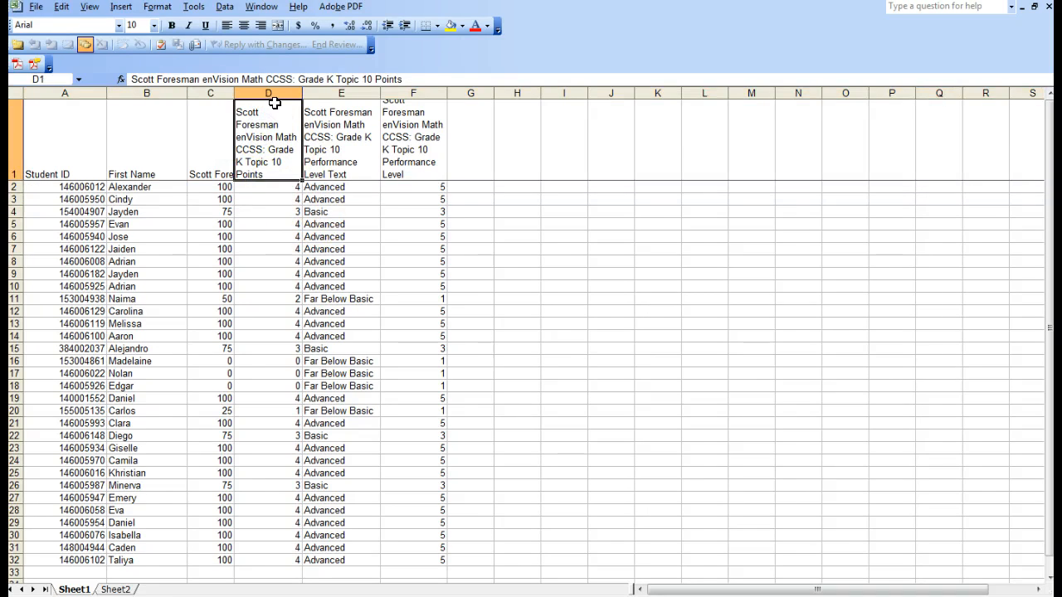
left_click(268, 92)
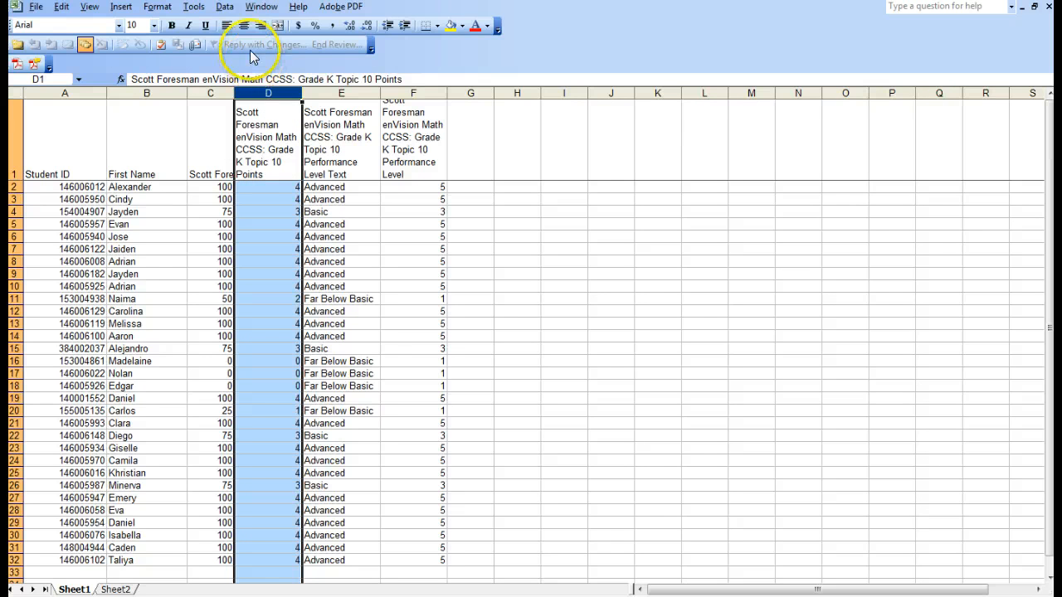
left_click(244, 26)
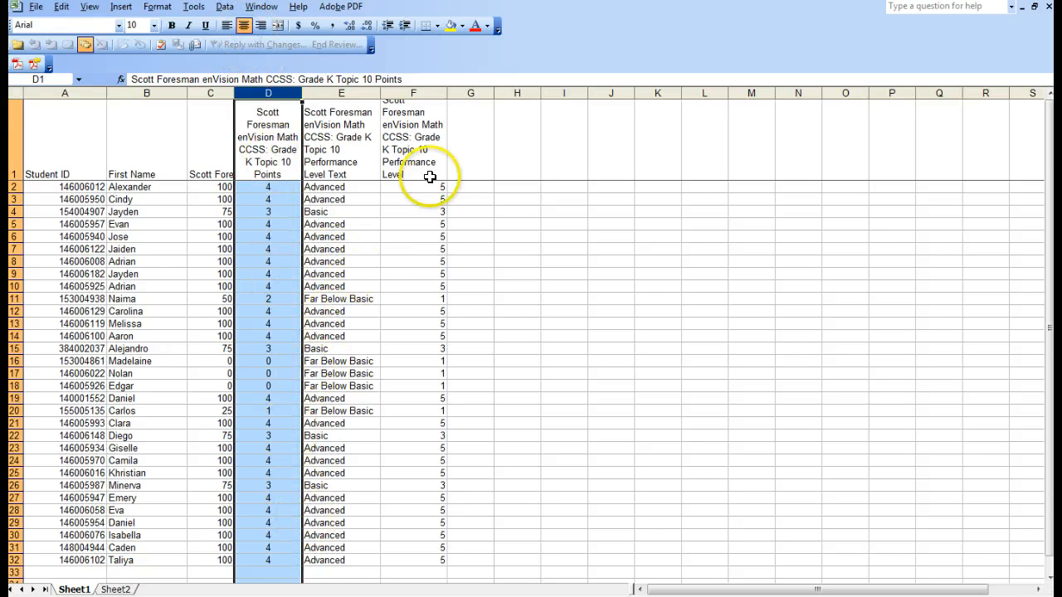
left_click(411, 93)
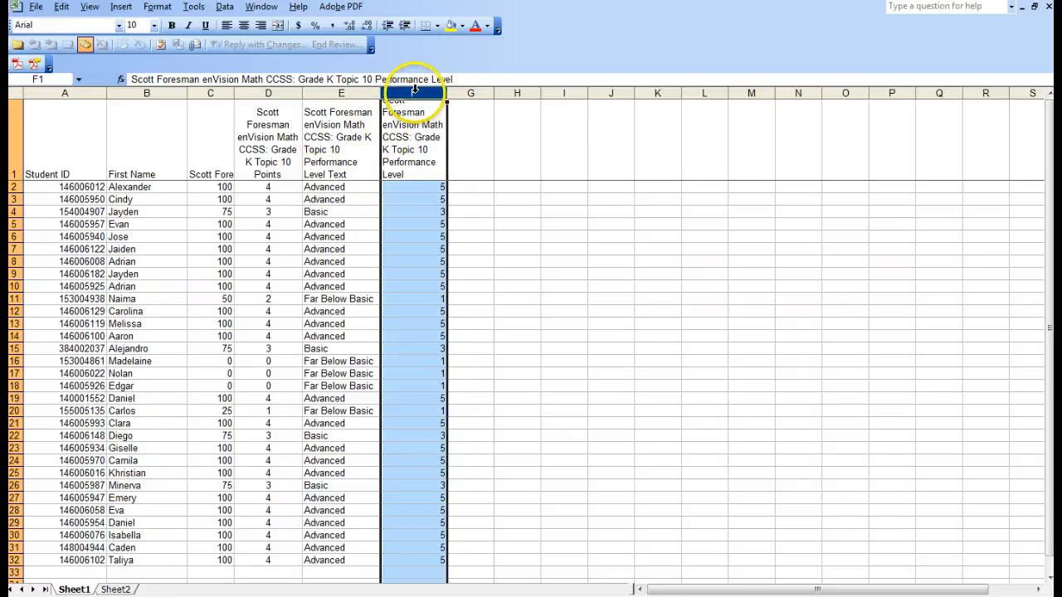
left_click(245, 27)
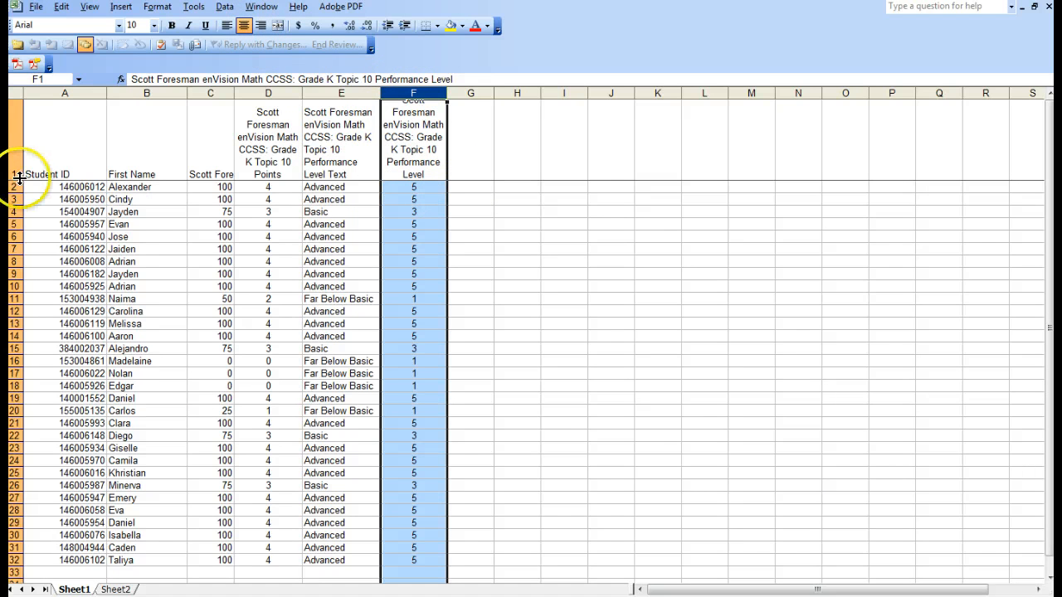
Step: Increase the height of header row 1 so the full wrapped Performance Level heading in column F fits
left_click_drag(17, 179, 18, 196)
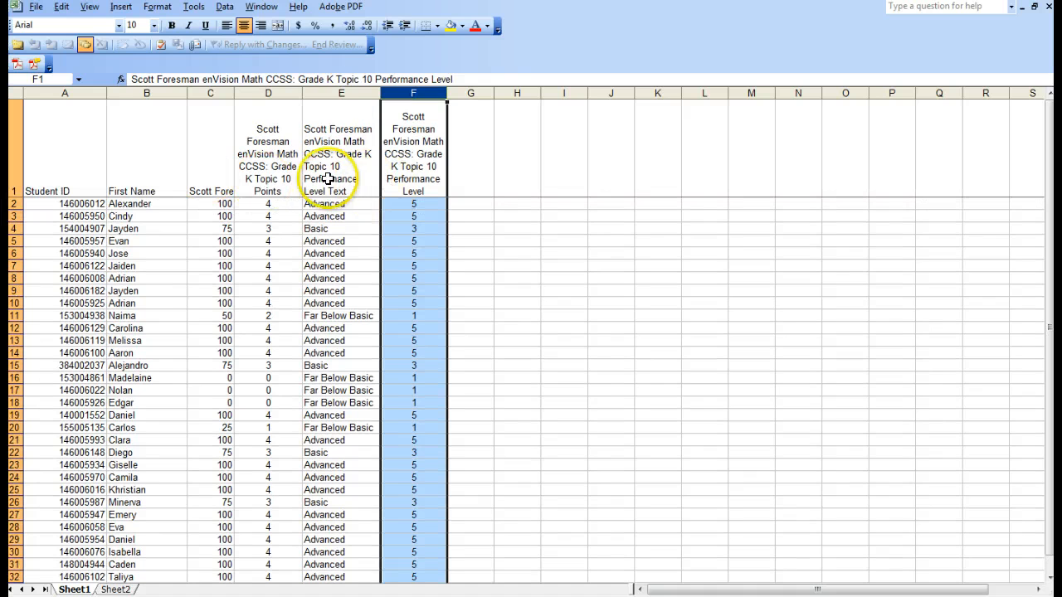
left_click(330, 92)
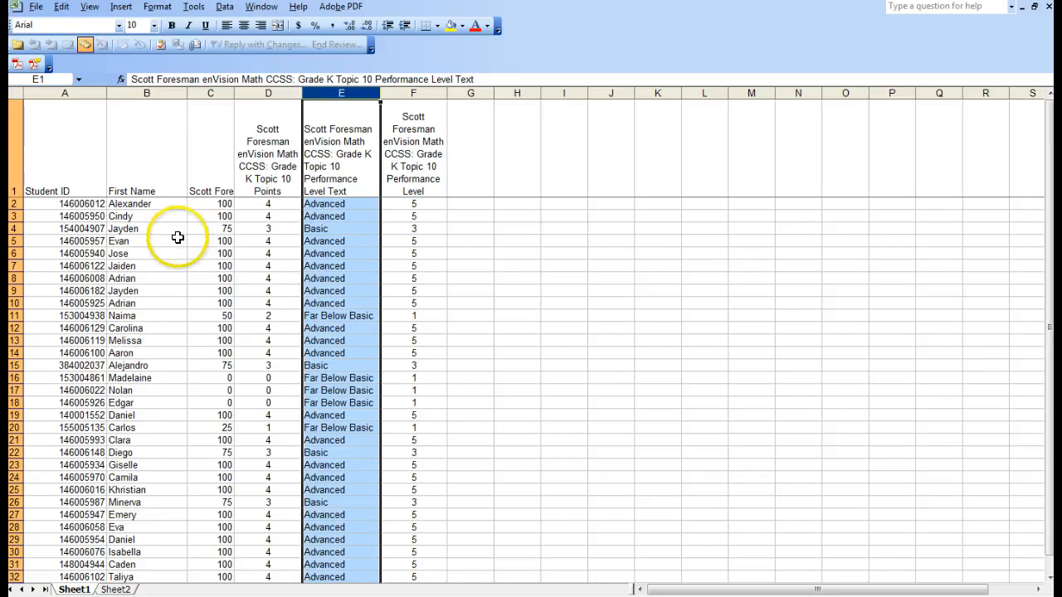
left_click(477, 177)
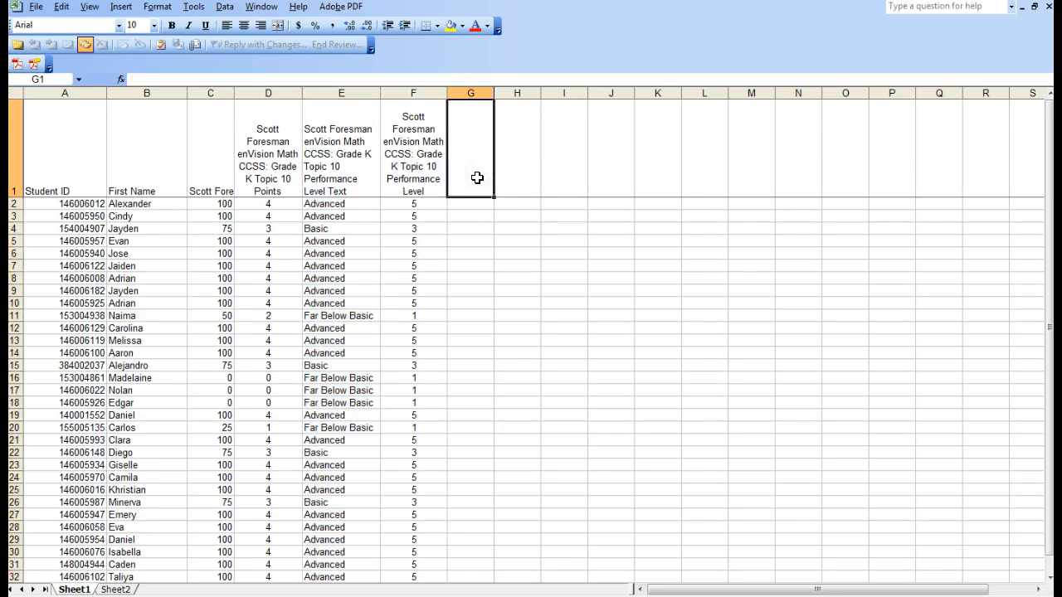
left_click(465, 164)
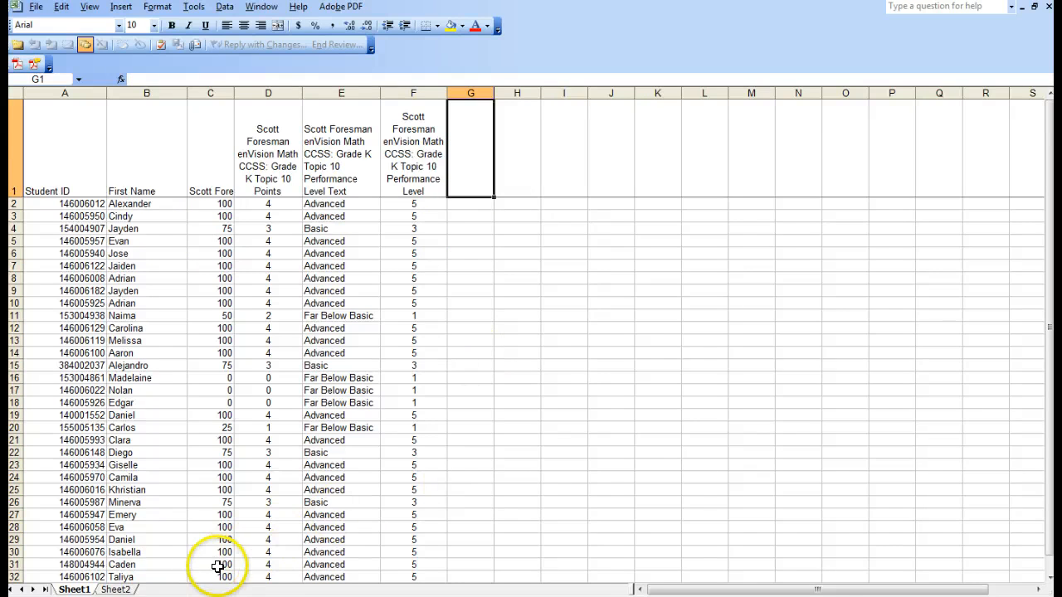
Step: Switch to the Illuminate Topic 9 report in the browser and open its exported file data (2).xls in Excel
mouse_move(386, 596)
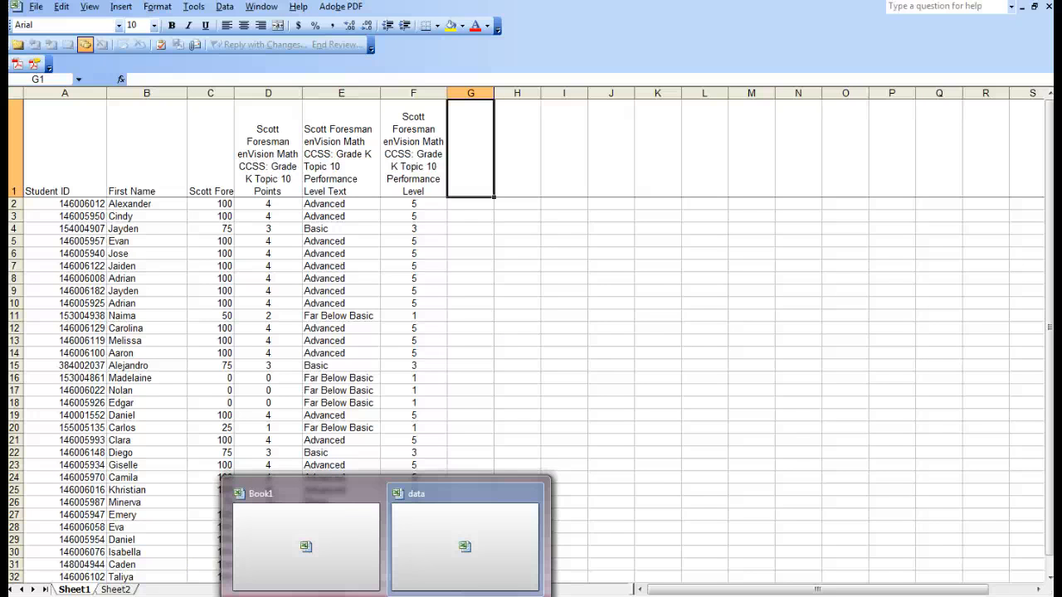
mouse_move(249, 596)
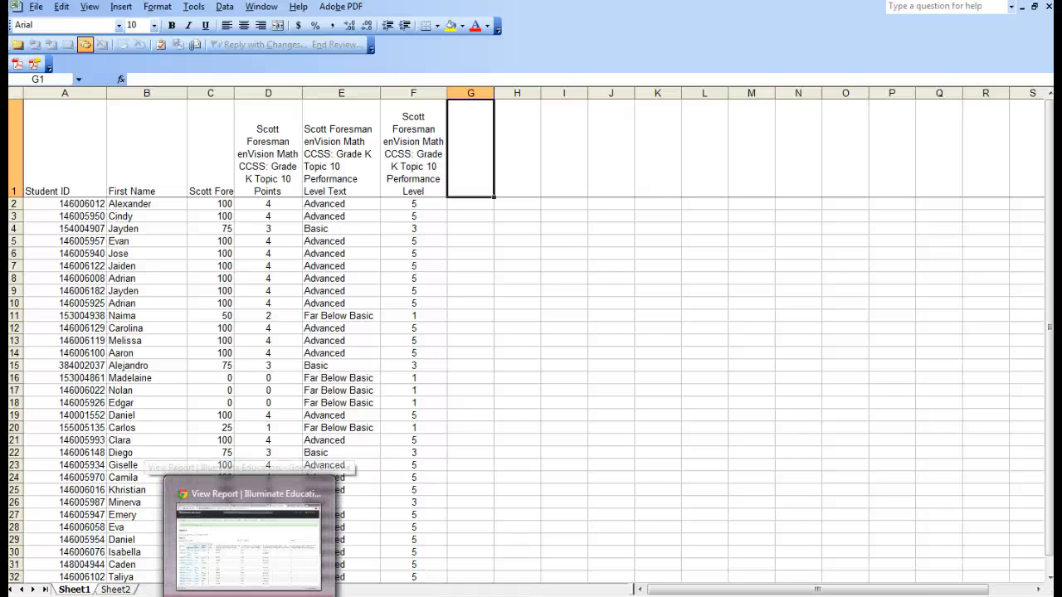
left_click(249, 596)
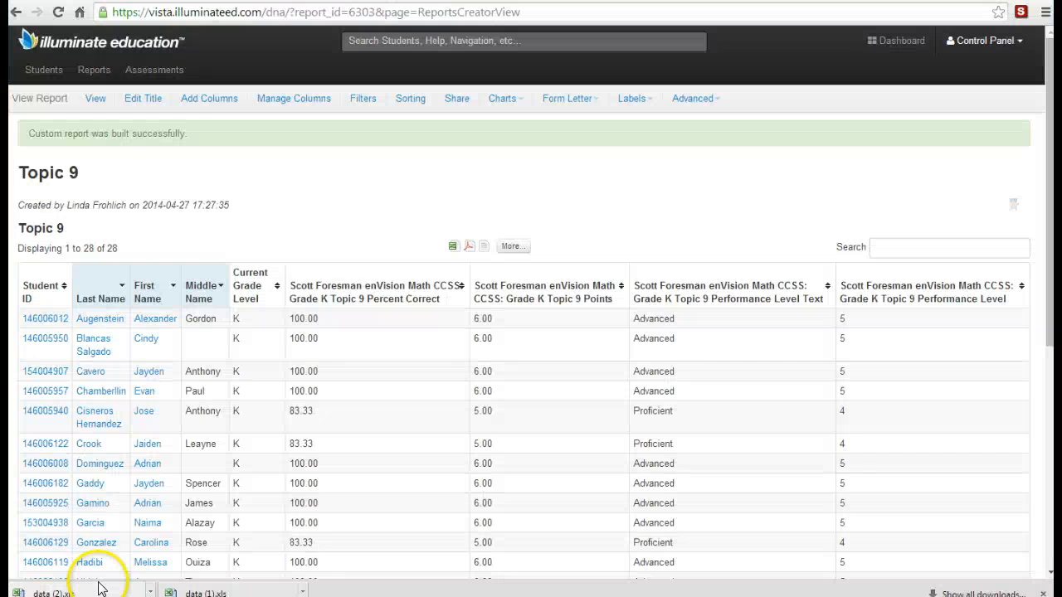
left_click(105, 590)
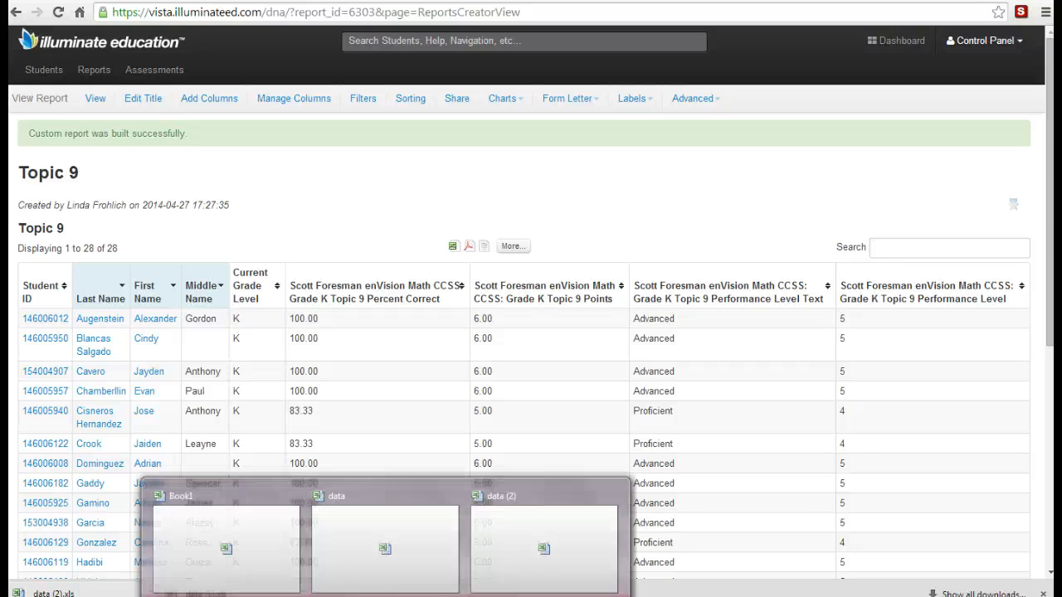
left_click(518, 550)
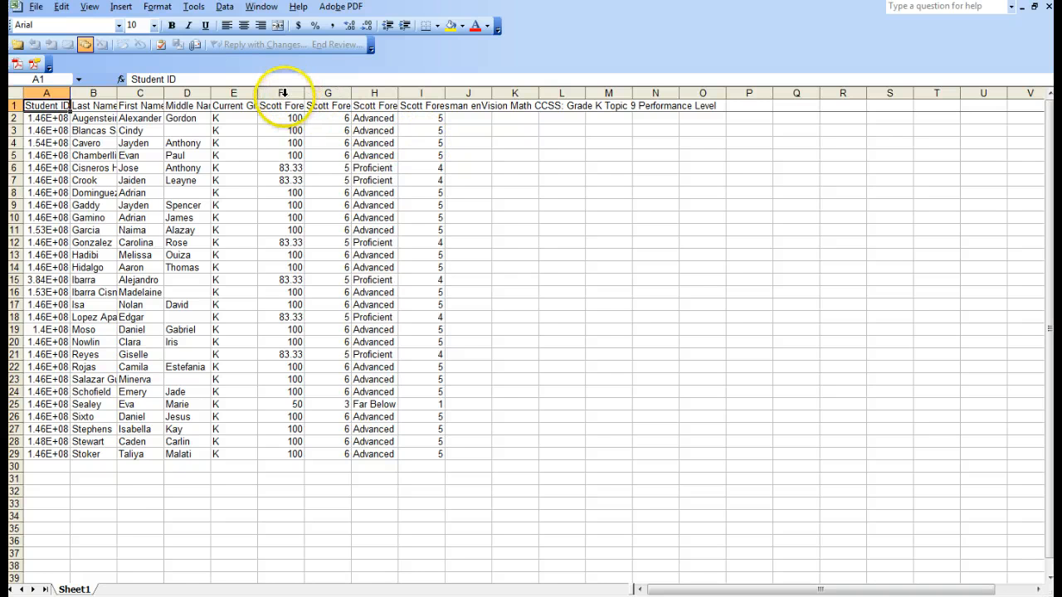
Step: Copy the four Topic 9 result columns F:I, from Percent Correct through Performance Level
left_click_drag(282, 89, 401, 95)
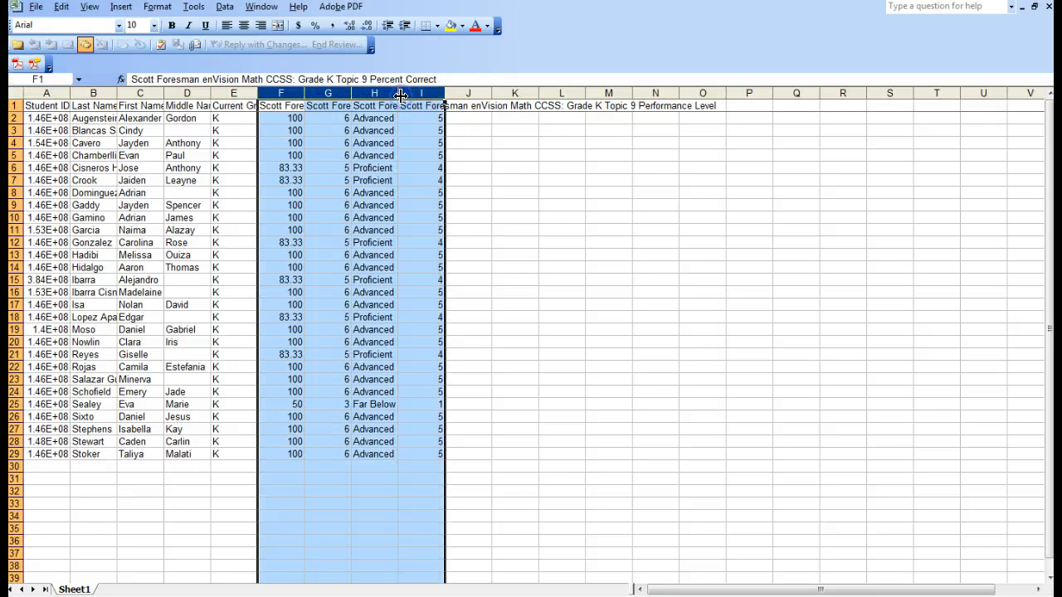
right_click(407, 97)
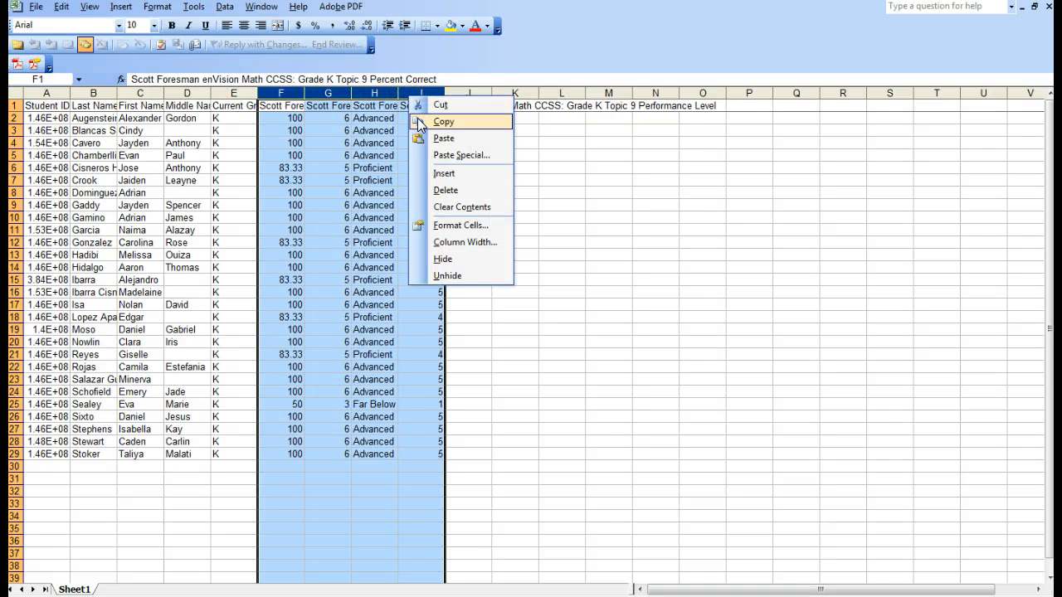
left_click(444, 122)
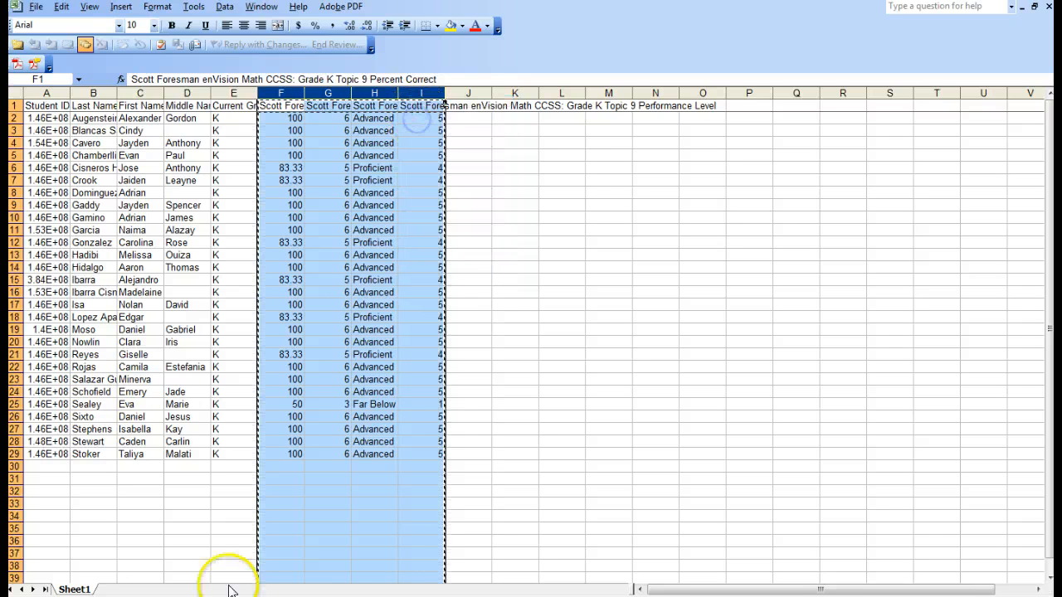
Step: Switch to the data workbook with the Topic 10 results and paste the copied Topic 9 columns starting at G1
left_click(386, 596)
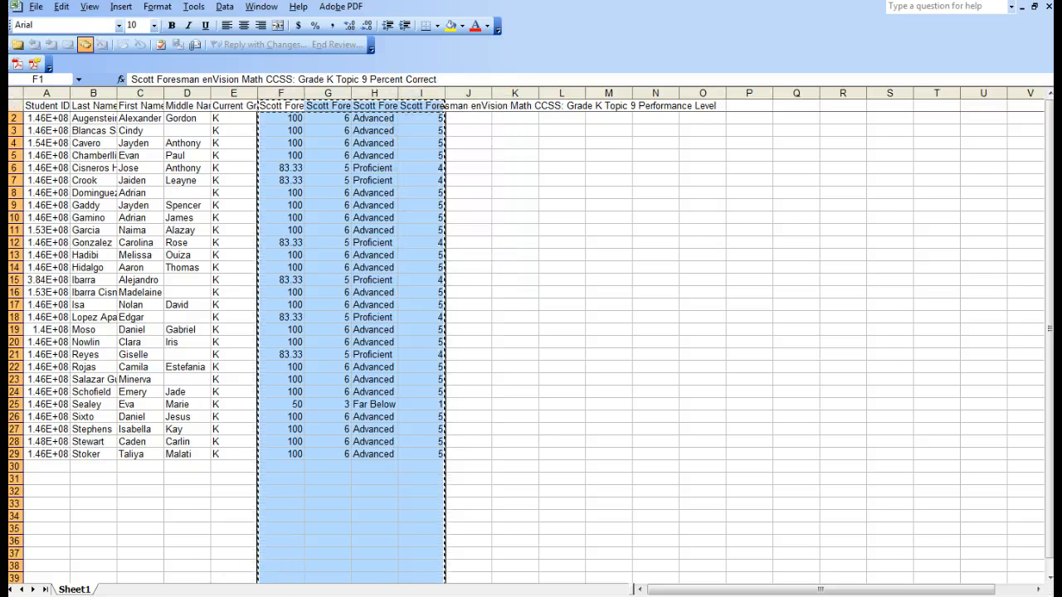
left_click(380, 570)
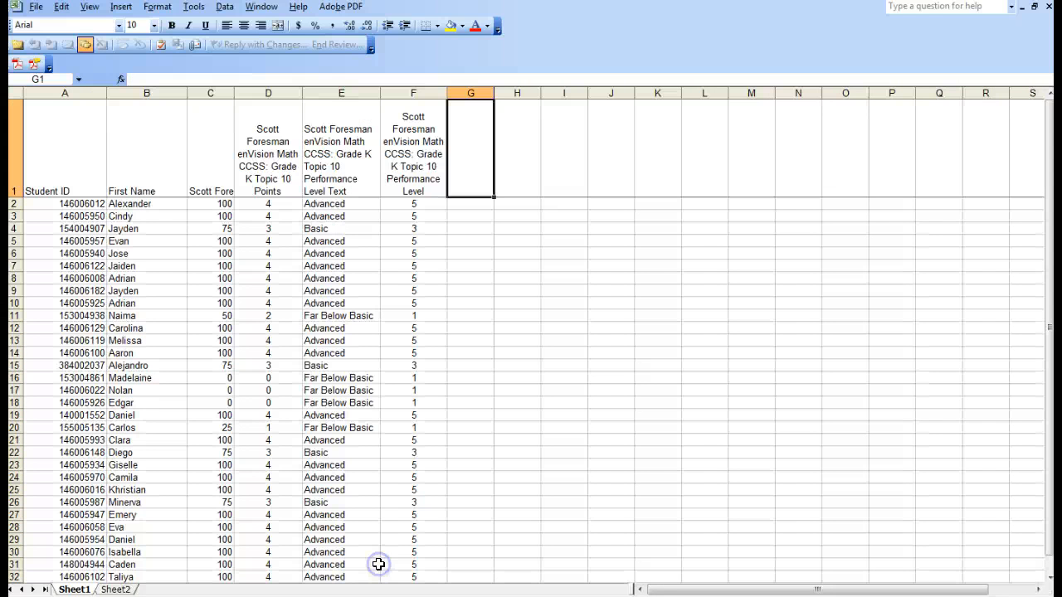
left_click_drag(462, 147, 571, 149)
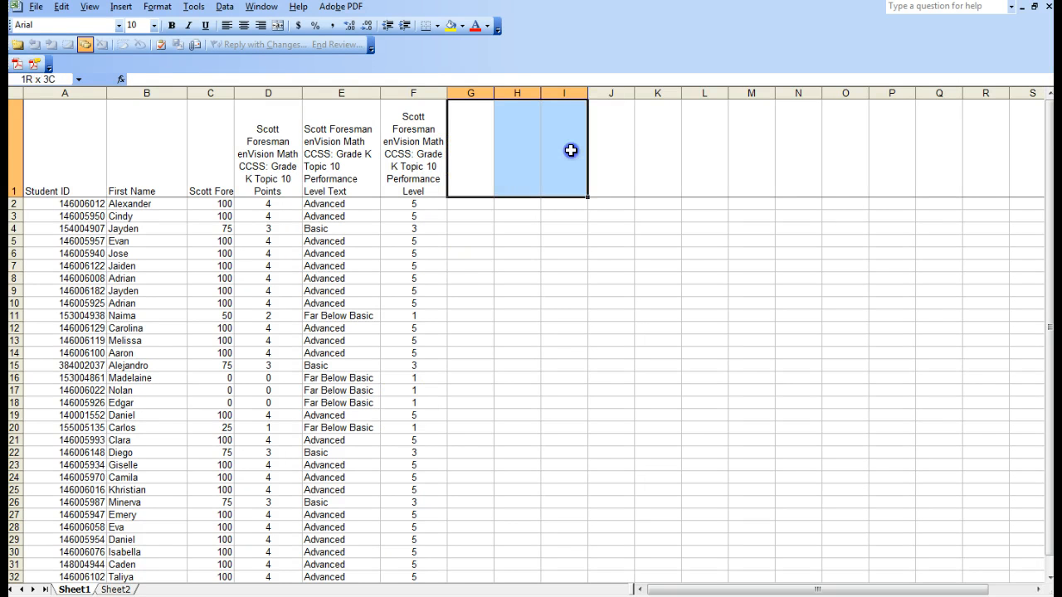
right_click(571, 149)
left_click(593, 194)
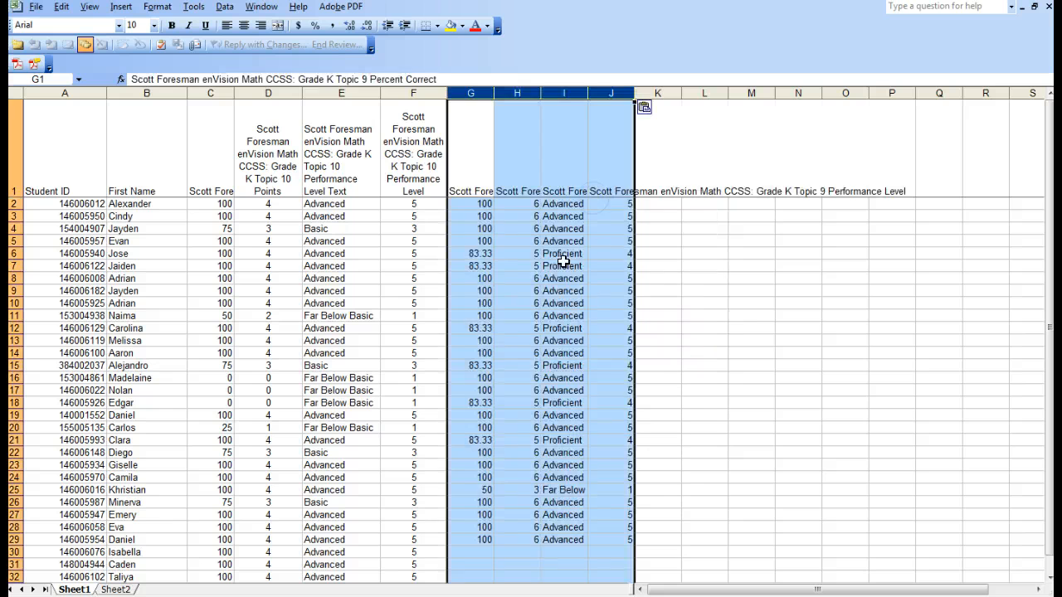
Step: Turn on text wrapping for the Topic 9 headings in G1:J1
left_click_drag(458, 147, 594, 135)
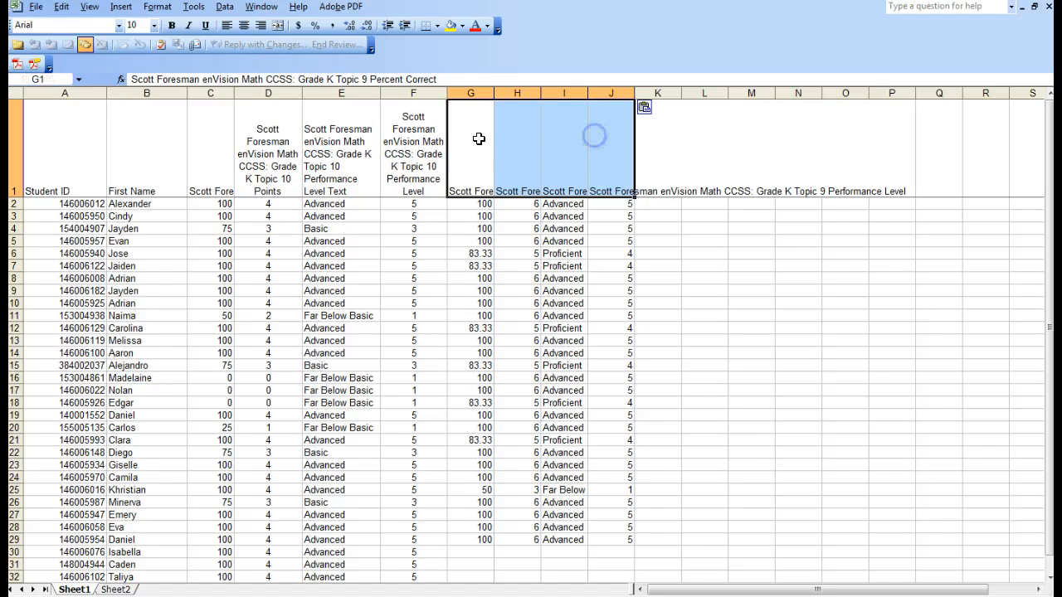
right_click(523, 131)
left_click(564, 279)
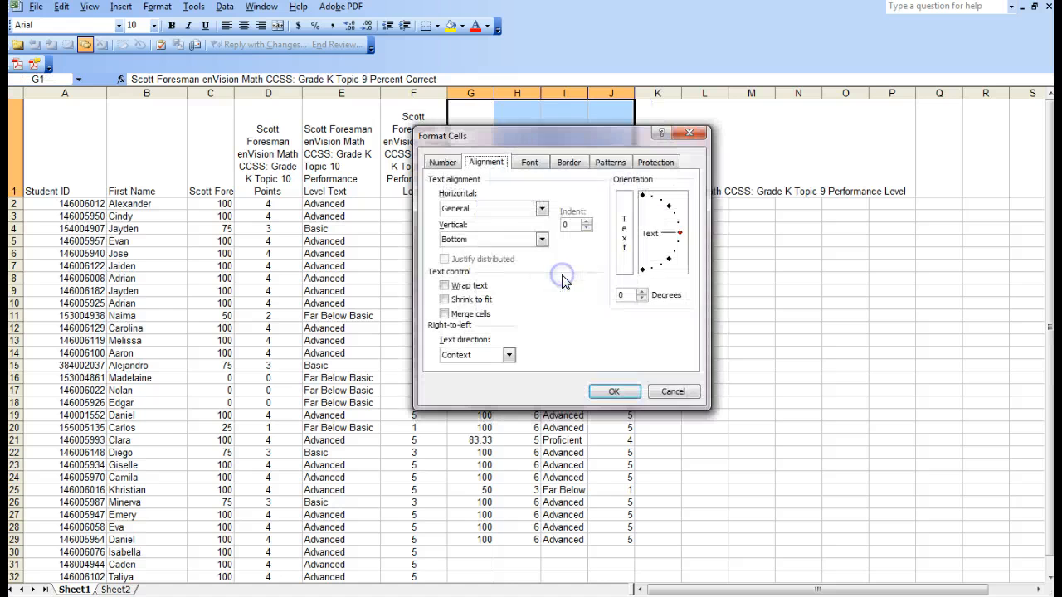
left_click(445, 286)
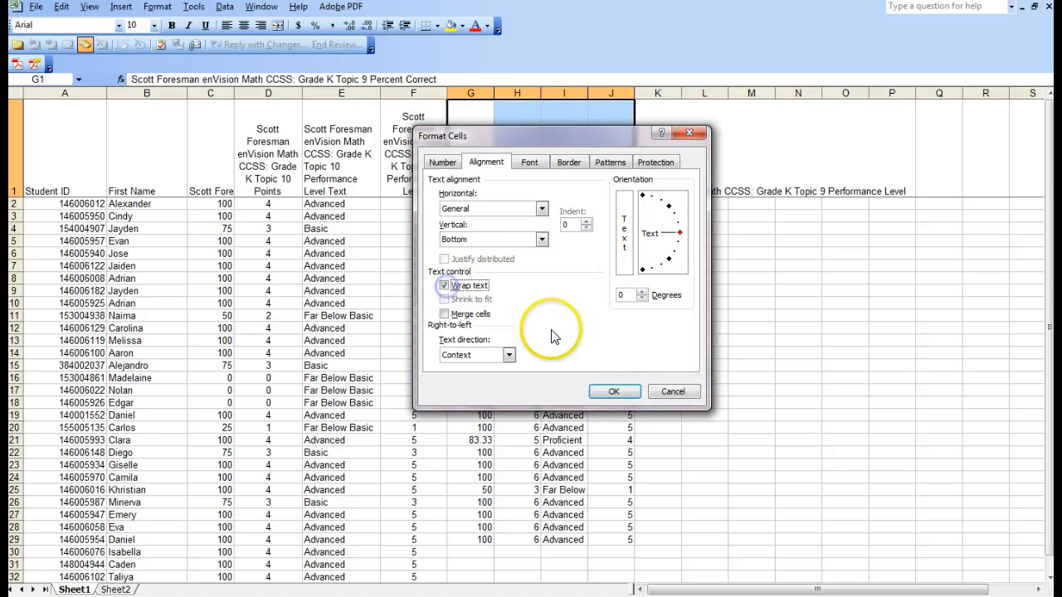
left_click(615, 395)
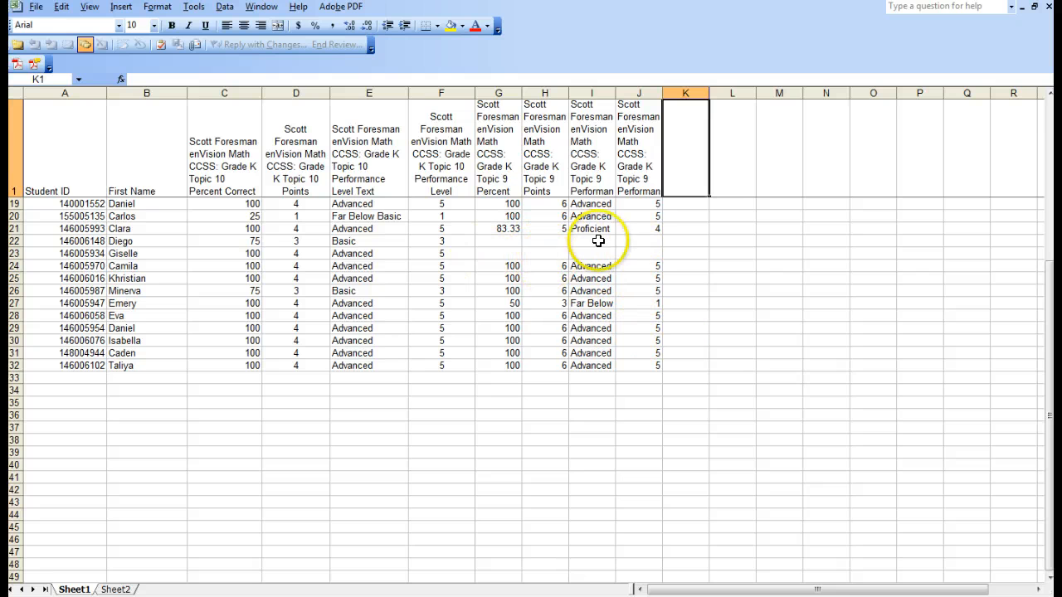
Step: Enter the heading "Student Average" in cell K1
left_click(687, 172)
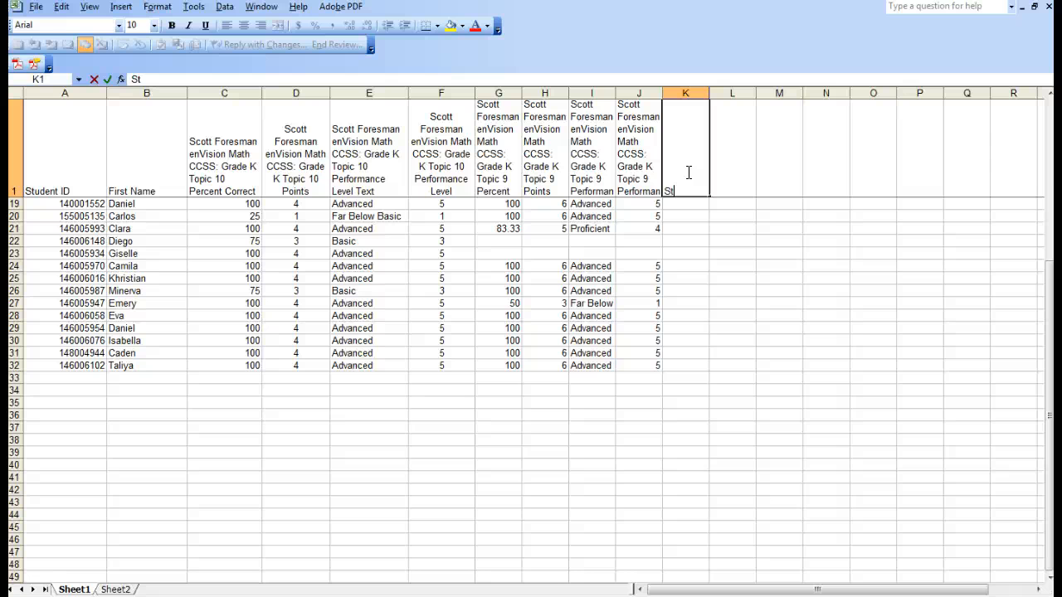
type("Student Average")
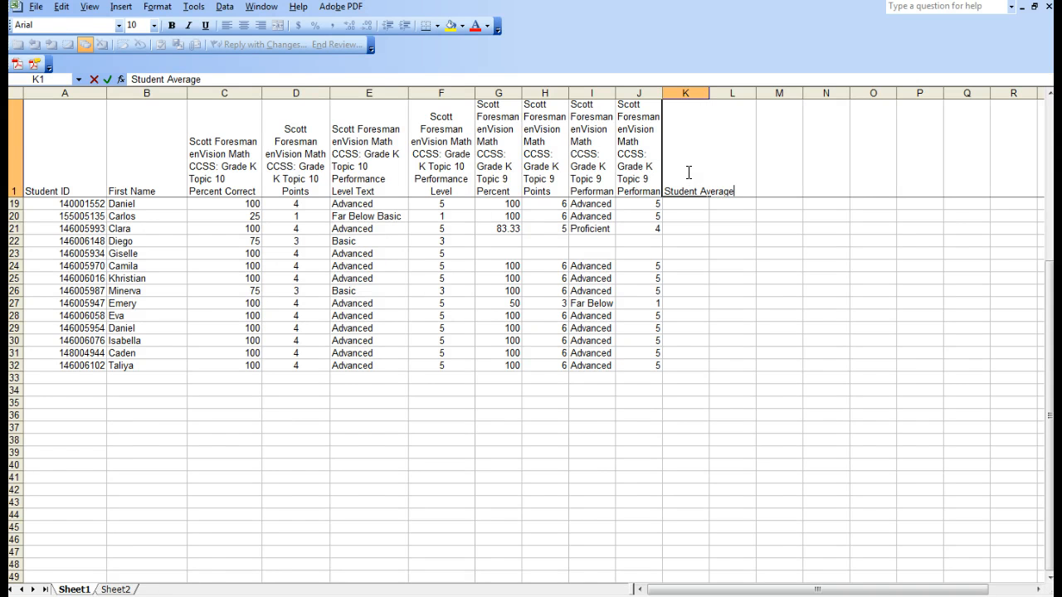
left_click(680, 207)
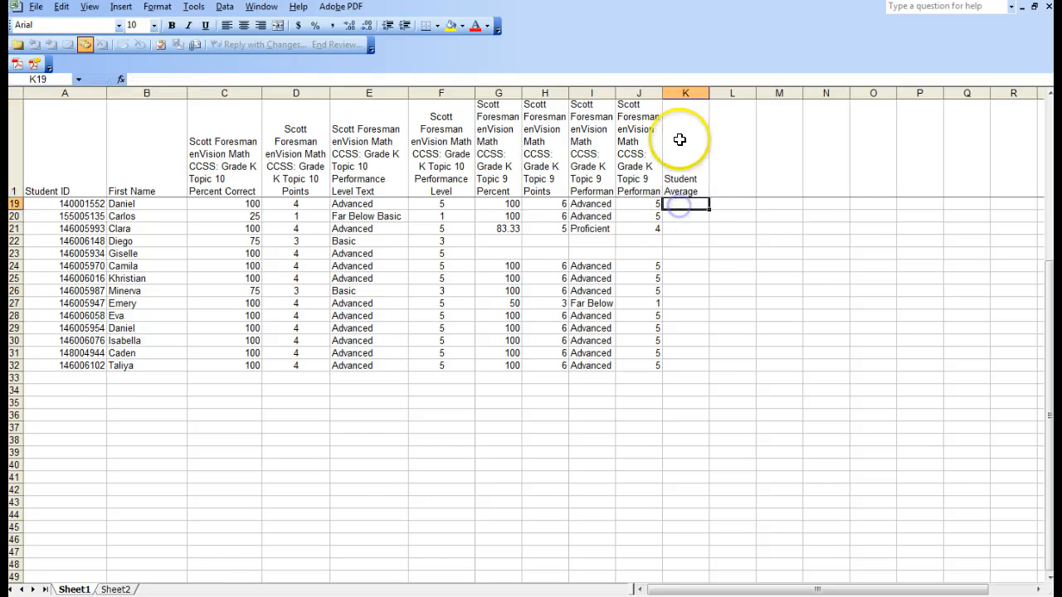
left_click(679, 139)
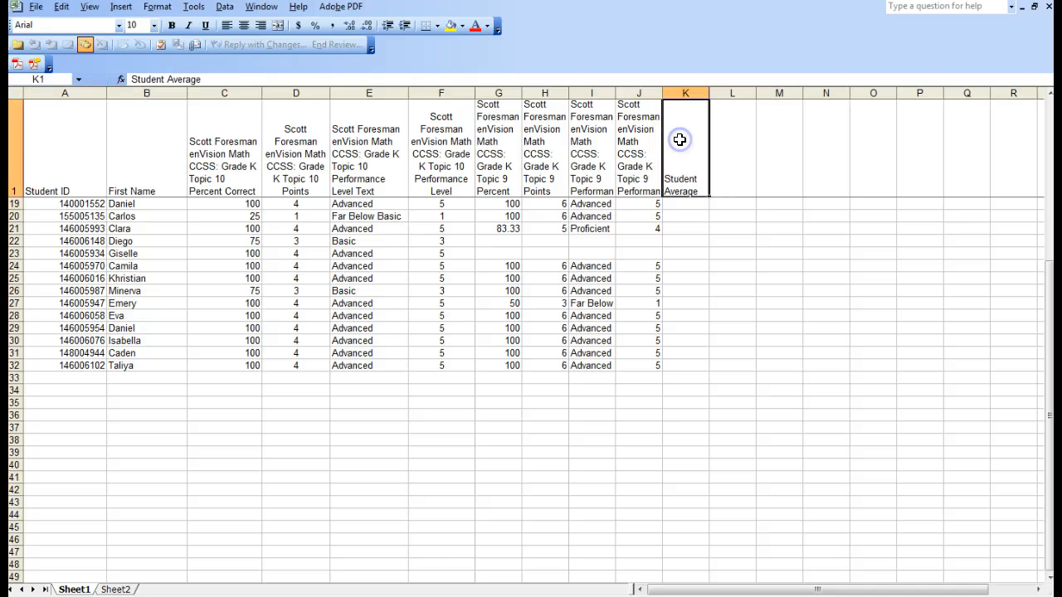
Step: Average the Topic 10 and Topic 9 percents in K19 with =AVERAGE(C19,G19) and fill the formula down through K32
left_click(678, 204)
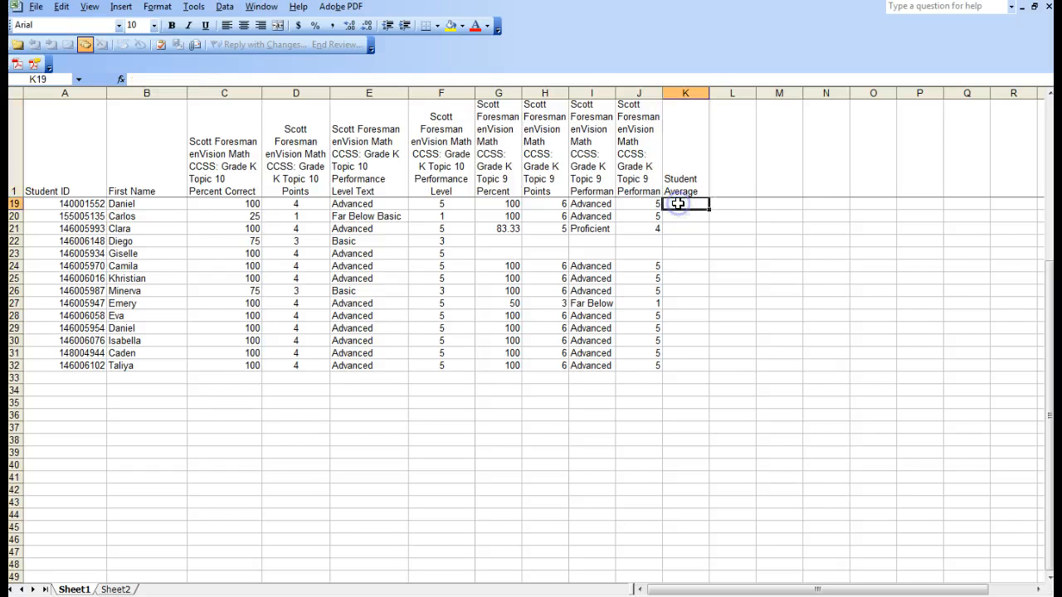
type("=av")
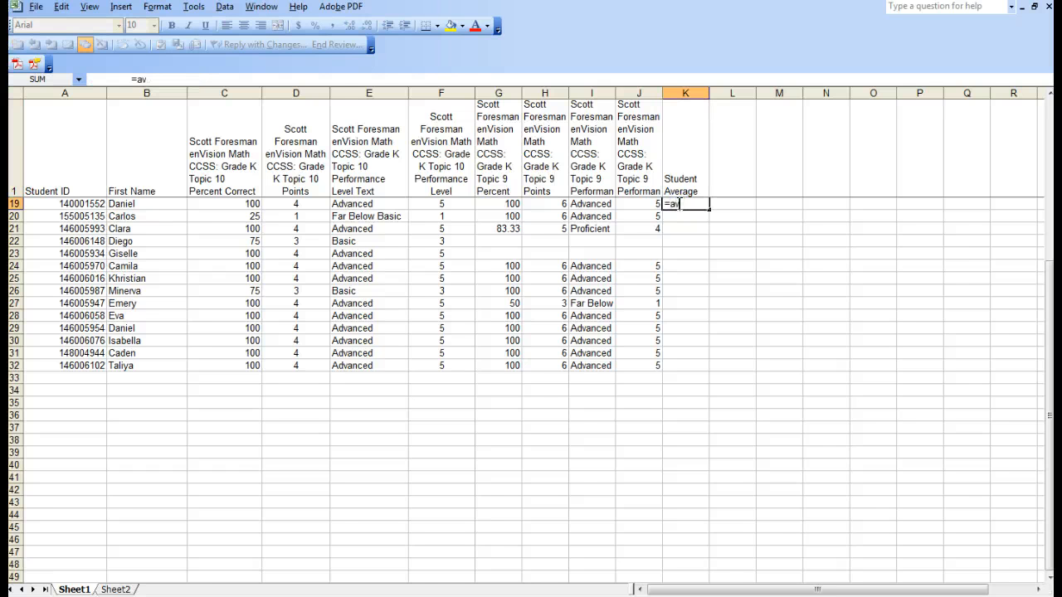
type("erage")
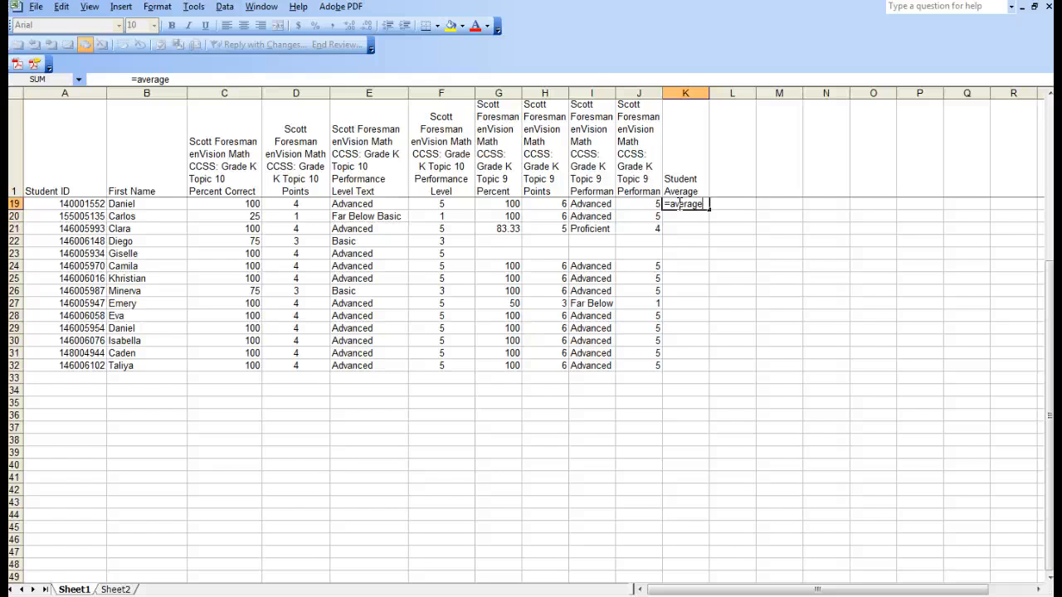
type("(")
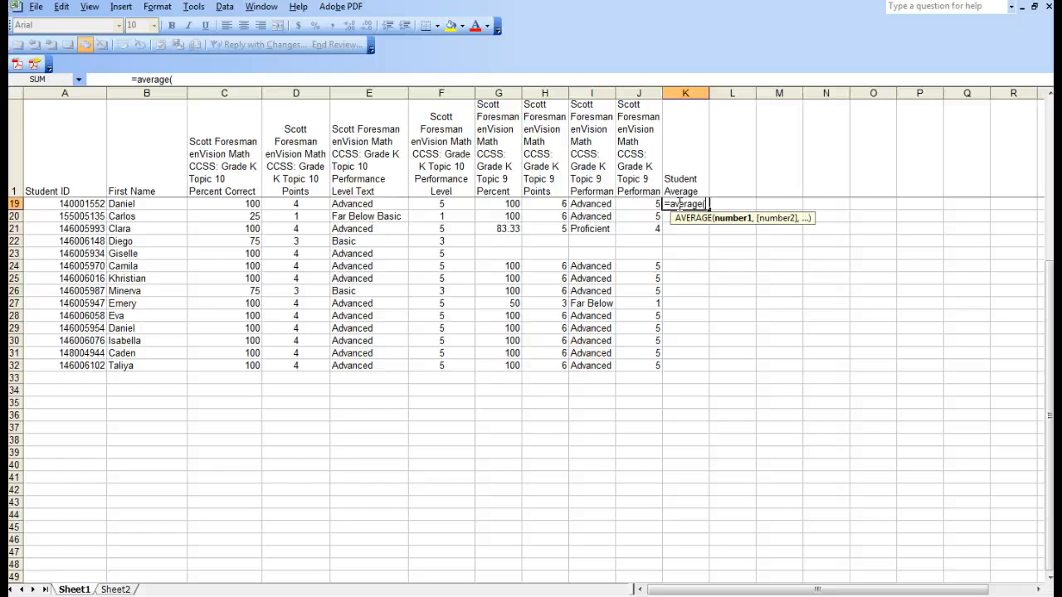
left_click(235, 204)
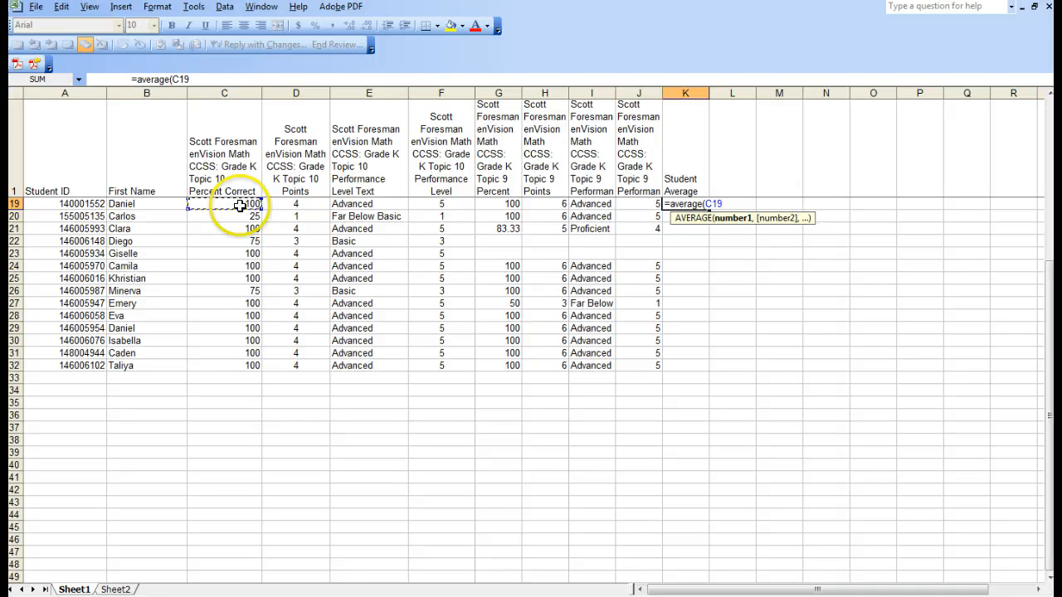
left_click(486, 205)
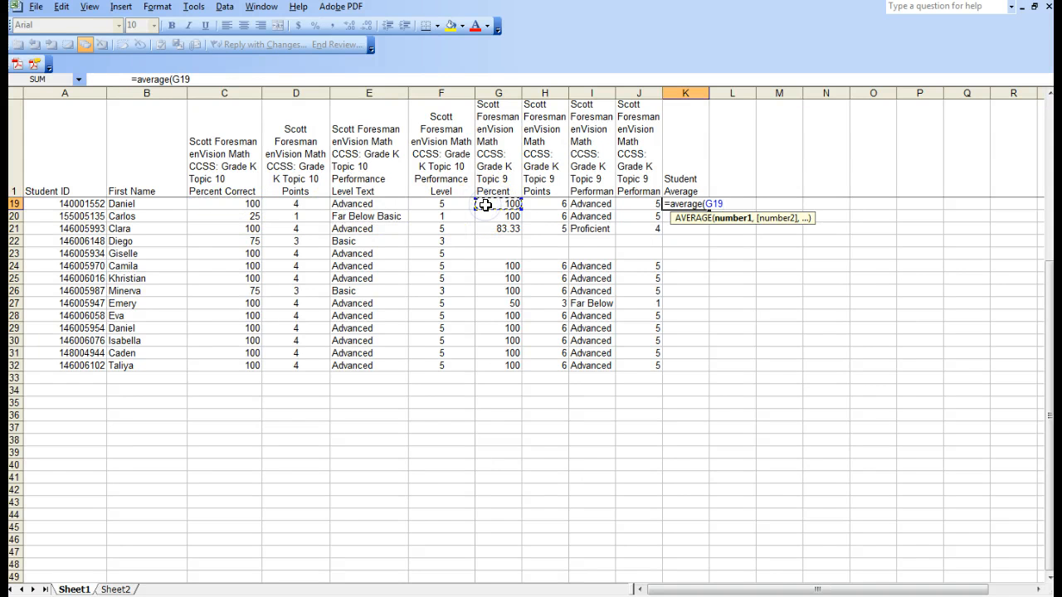
left_click(232, 205)
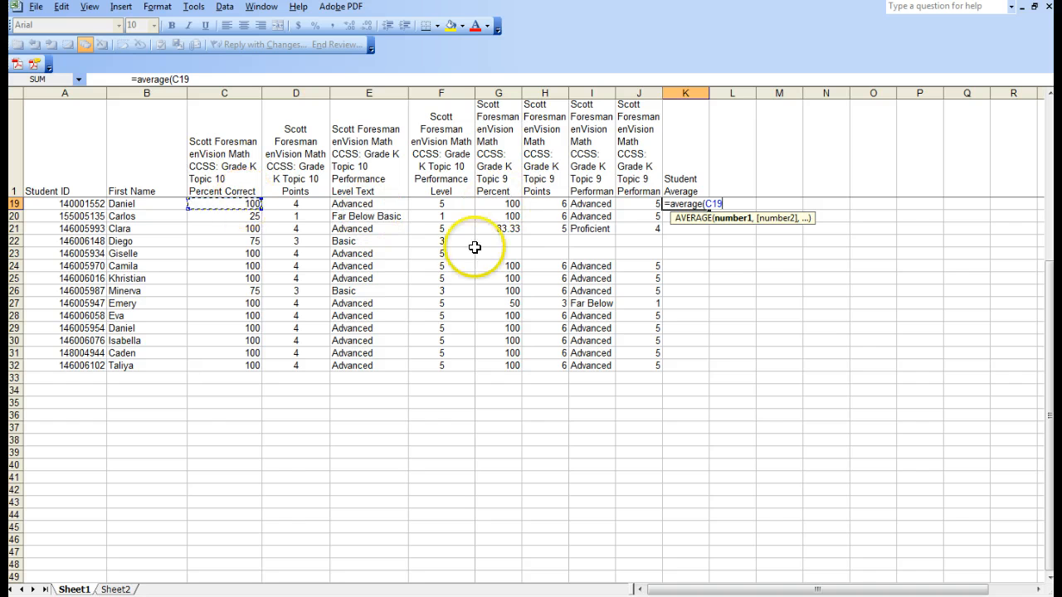
type(",")
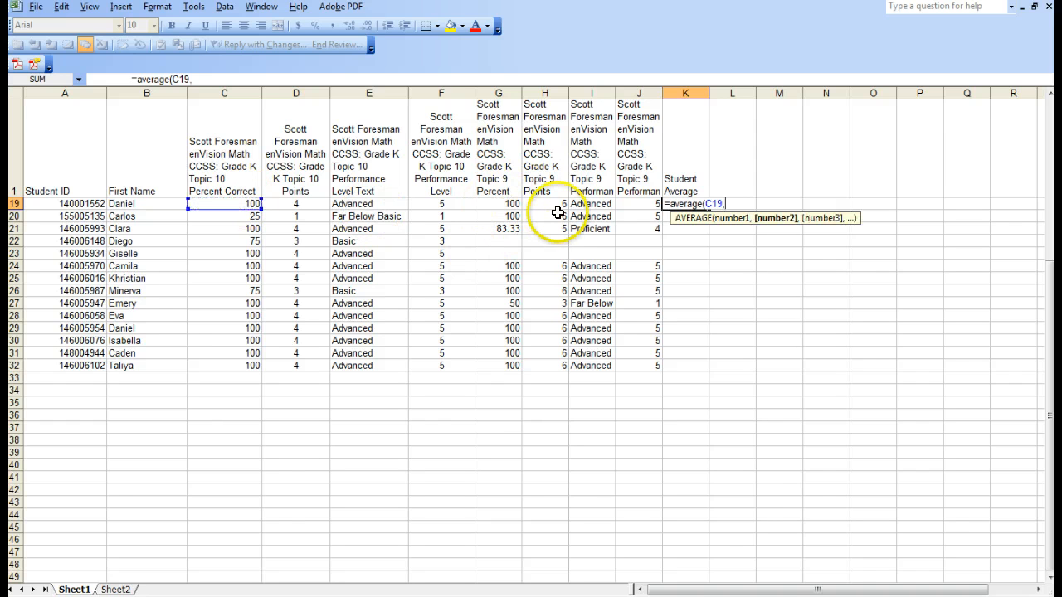
left_click(508, 204)
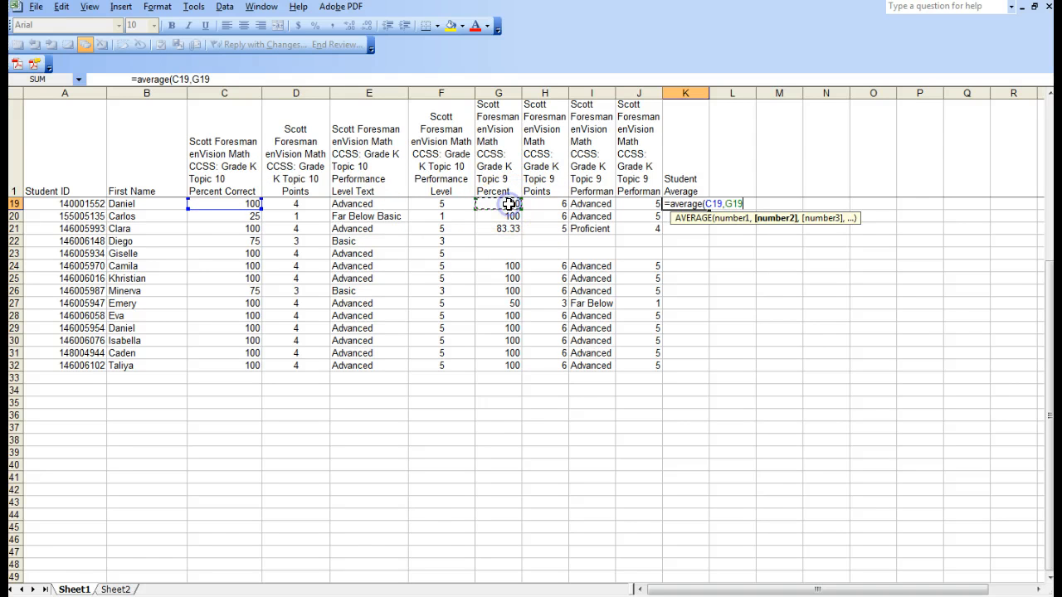
type(")")
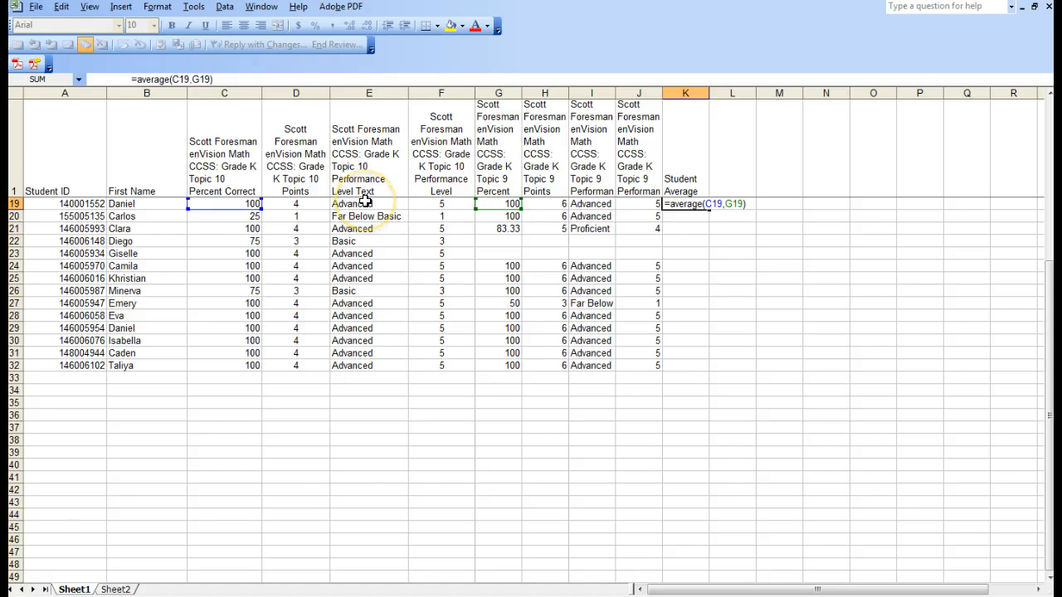
key("ctrl+Return")
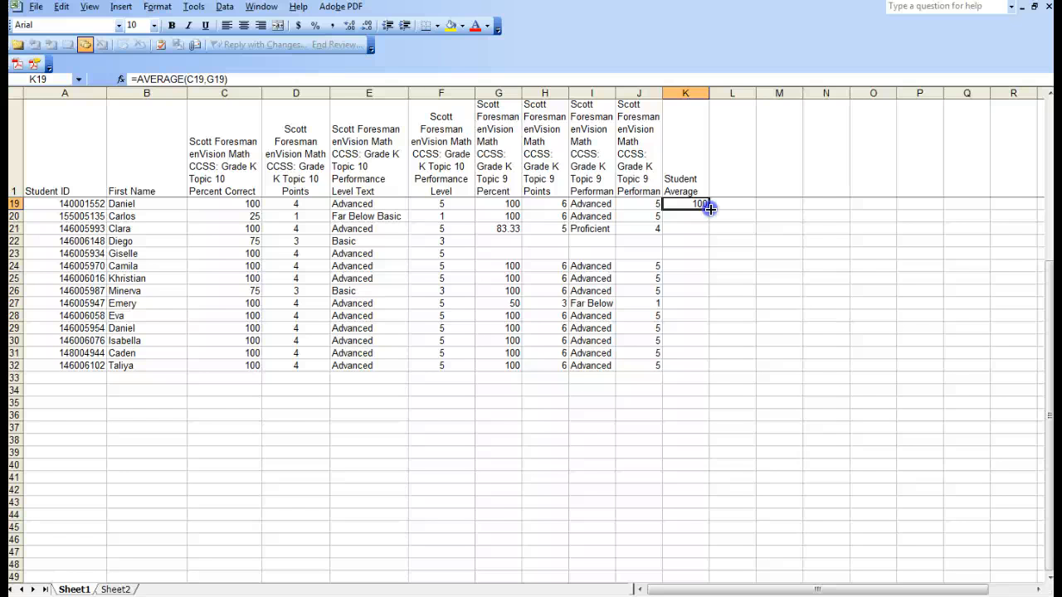
left_click_drag(709, 209, 709, 365)
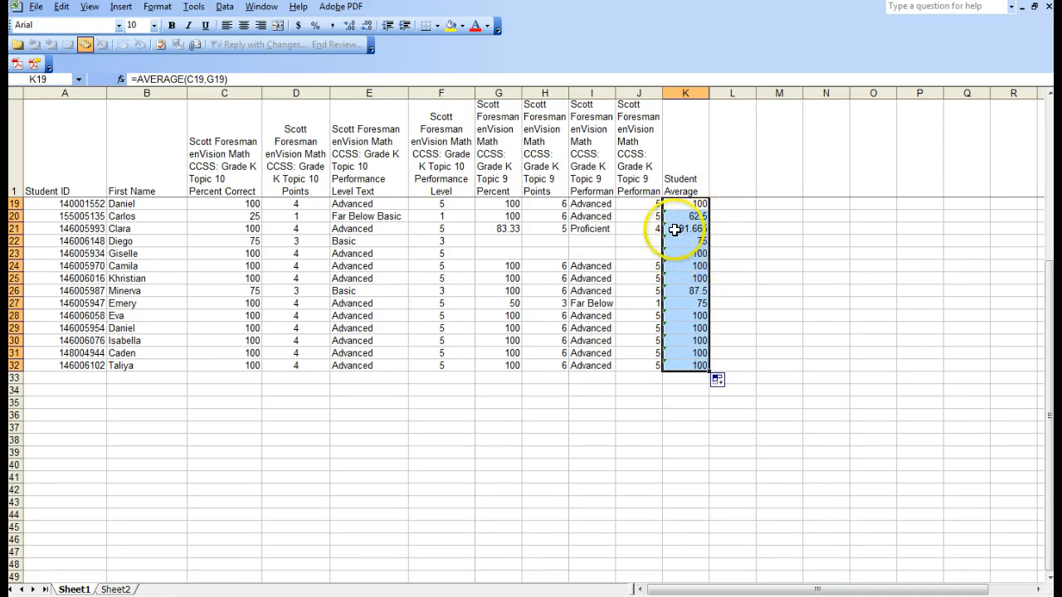